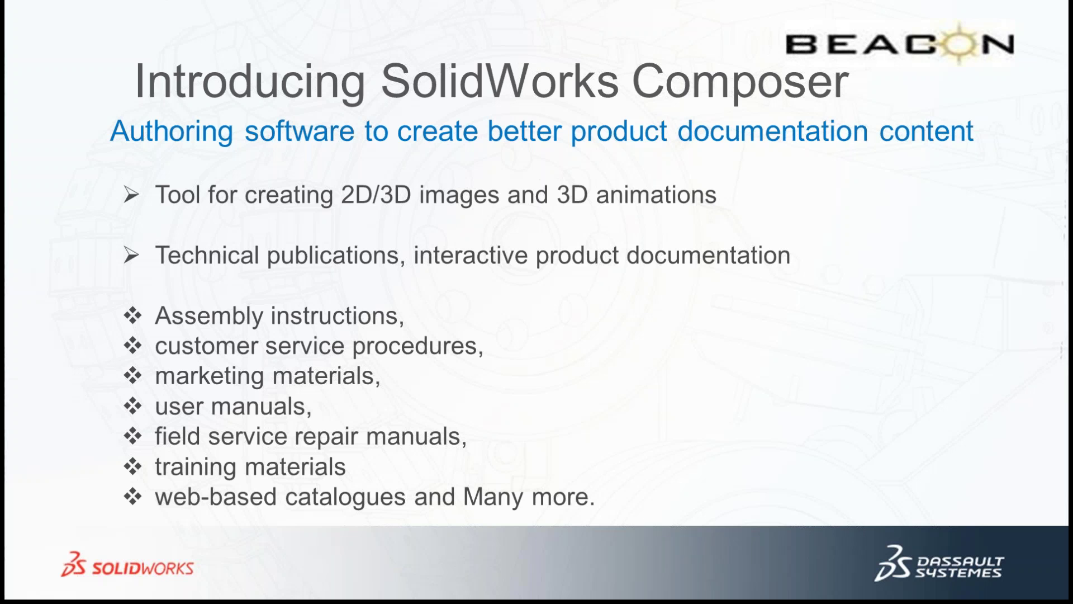
Open the Rear Suspension.smgXml sample from the Getting Started workshops in Composer.
{"action": "key", "text": "super+Tab"}
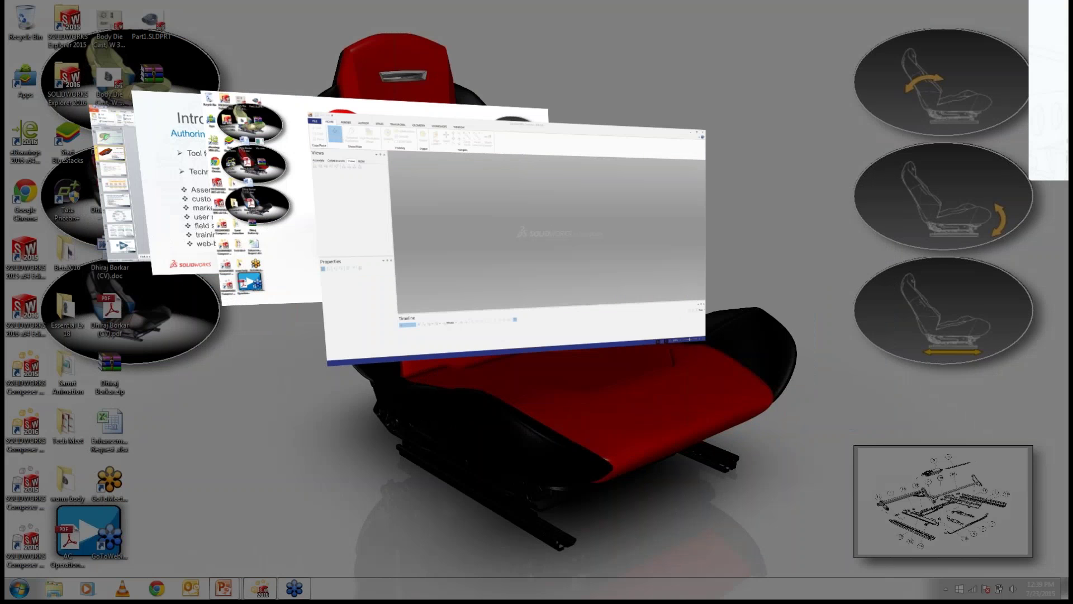
{"action": "key", "text": "Escape"}
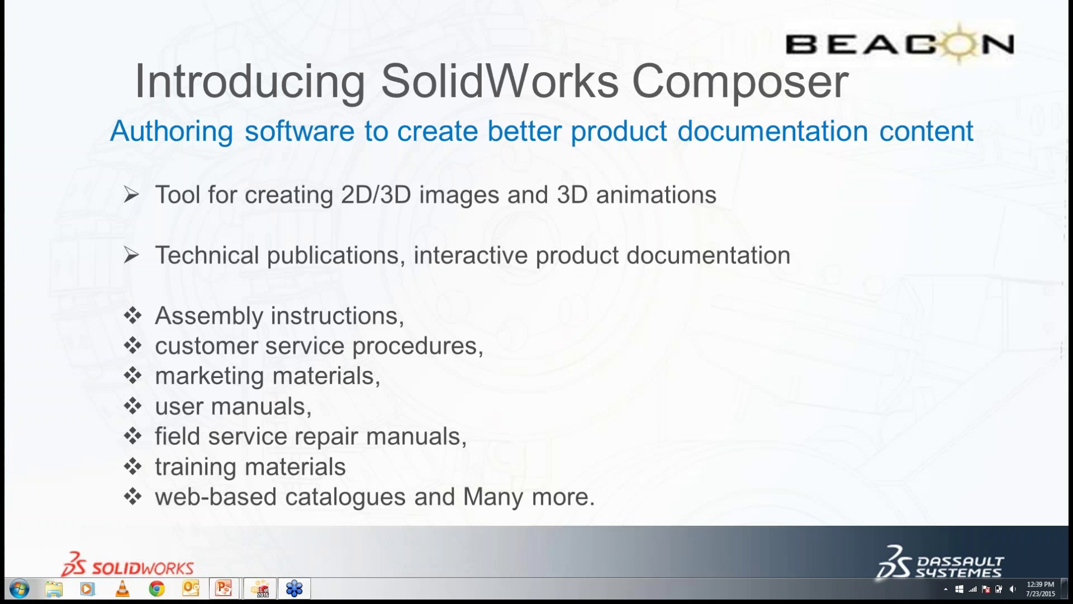
{"action": "left_click", "coordinate": [260, 588]}
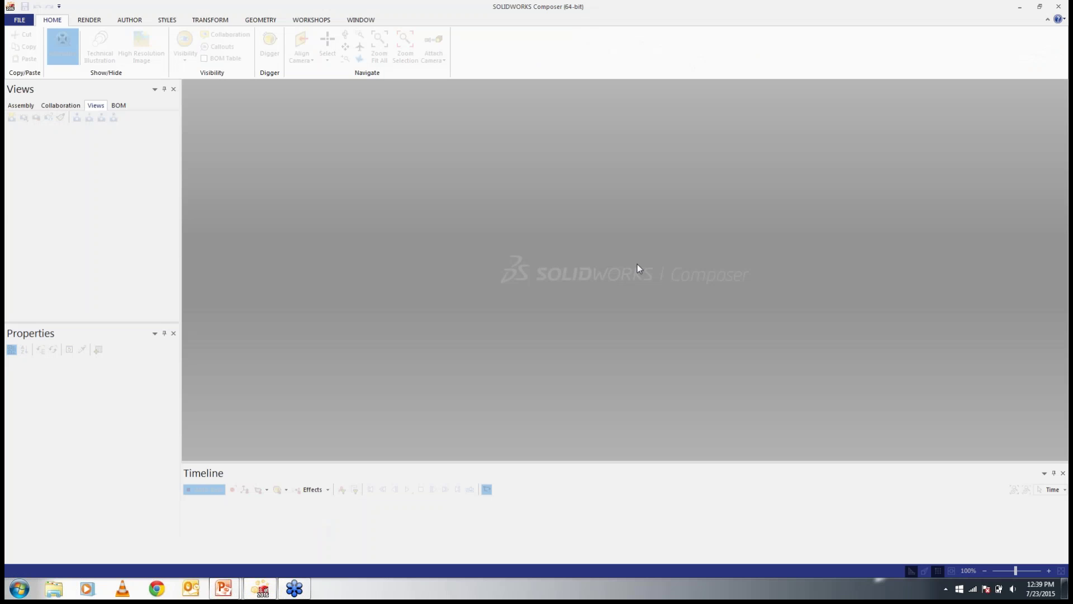
{"action": "left_click", "coordinate": [332, 21]}
{"action": "left_click", "coordinate": [21, 47]}
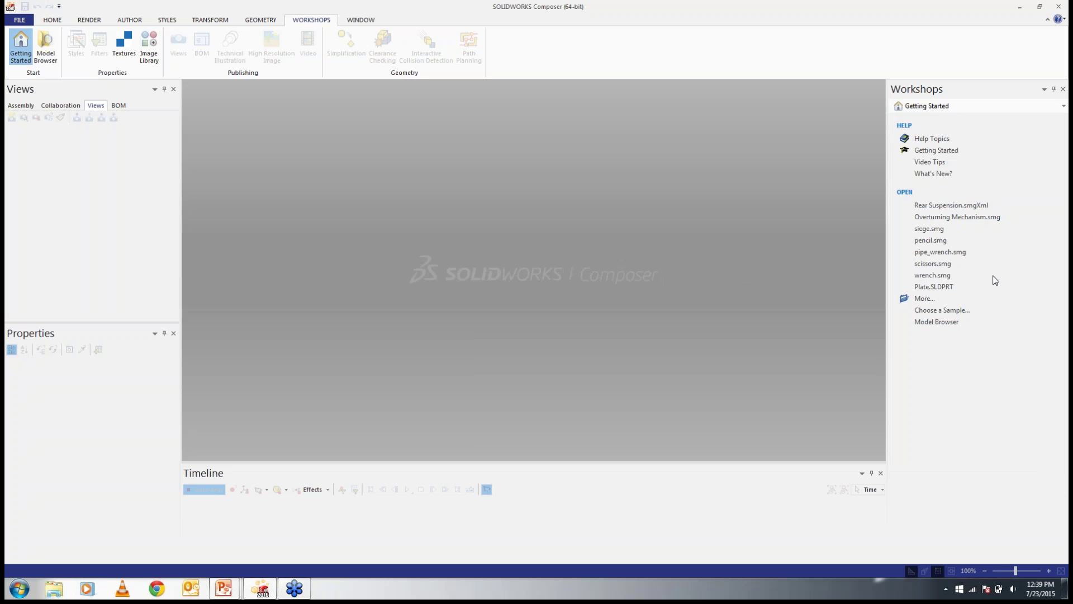
{"action": "left_click", "coordinate": [969, 211]}
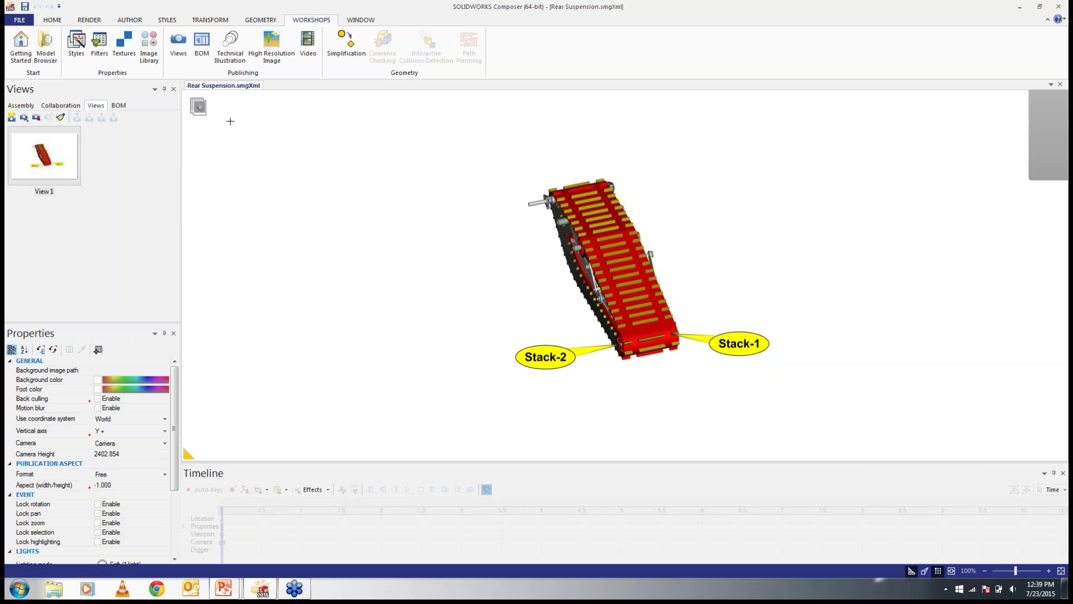
Switch to animation mode and select the hub's mount bolt and its Stack-2 group in the assembly tree.
{"action": "left_click", "coordinate": [198, 106]}
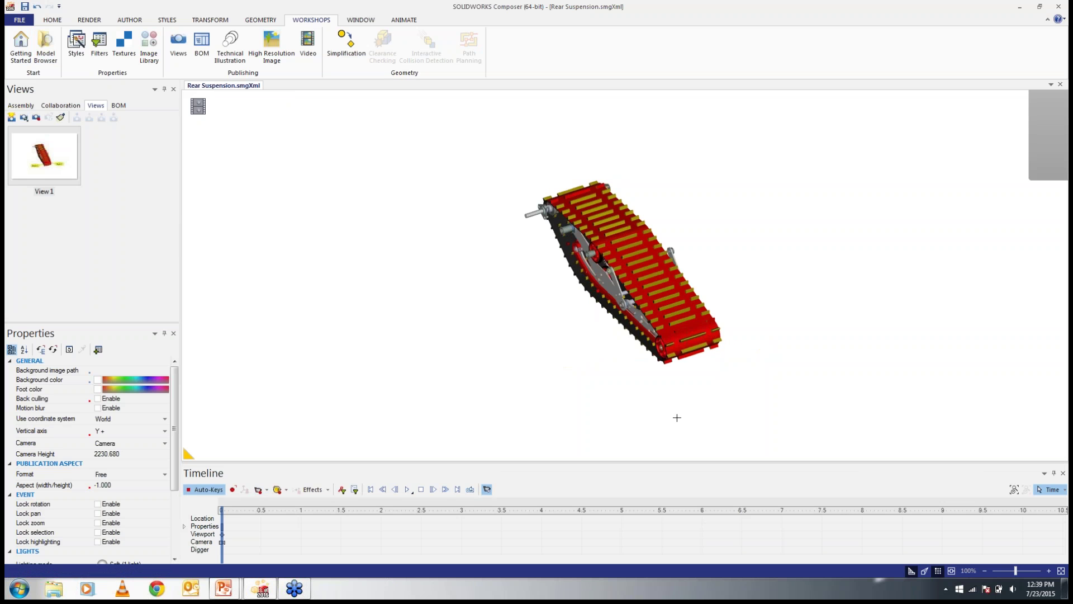
{"action": "scroll", "coordinate": [670, 365], "scroll_direction": "up", "scroll_amount": 8}
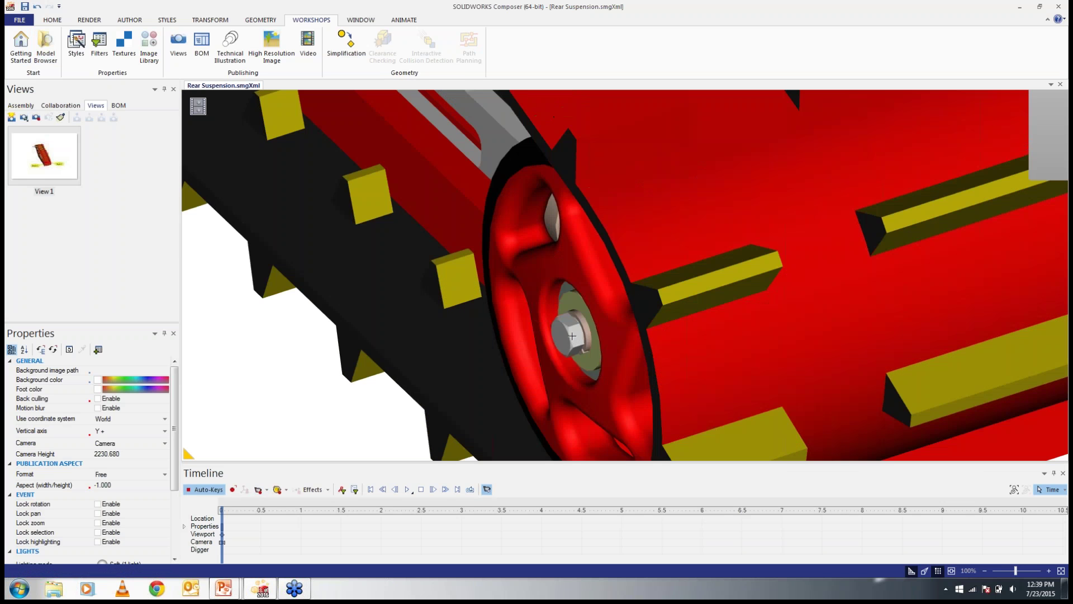
{"action": "left_click", "coordinate": [570, 333]}
{"action": "left_click", "coordinate": [21, 105]}
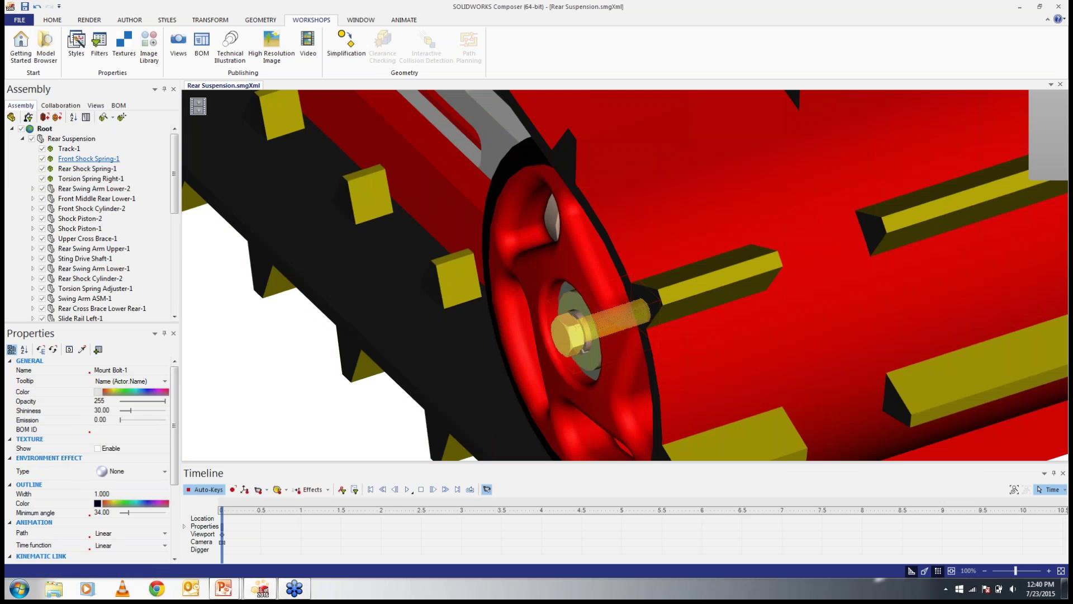
{"action": "left_click_drag", "start_coordinate": [174, 169], "coordinate": [174, 258]}
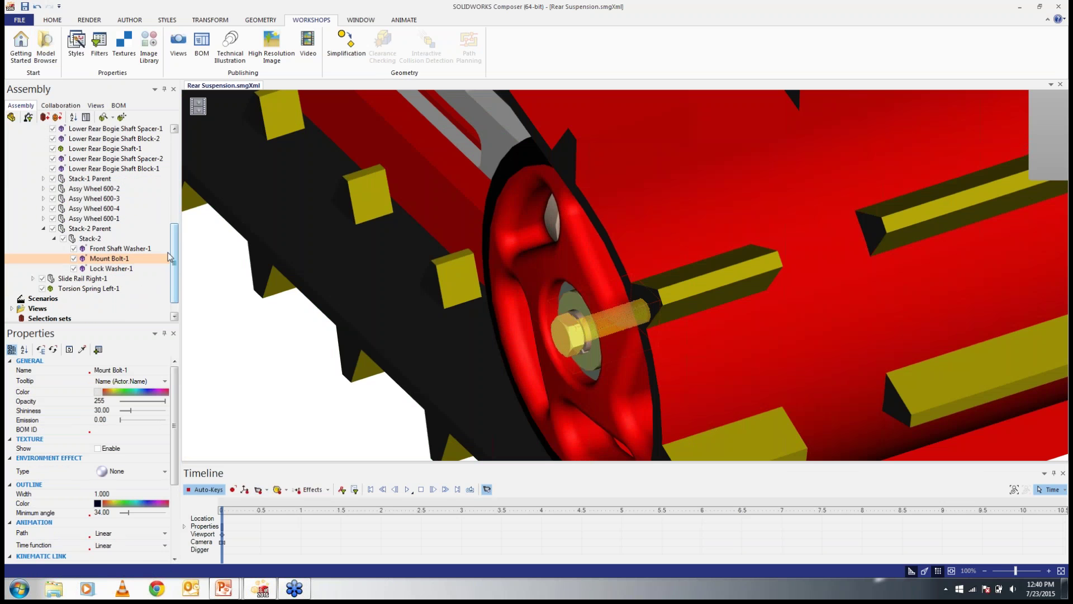
{"action": "left_click", "coordinate": [93, 240]}
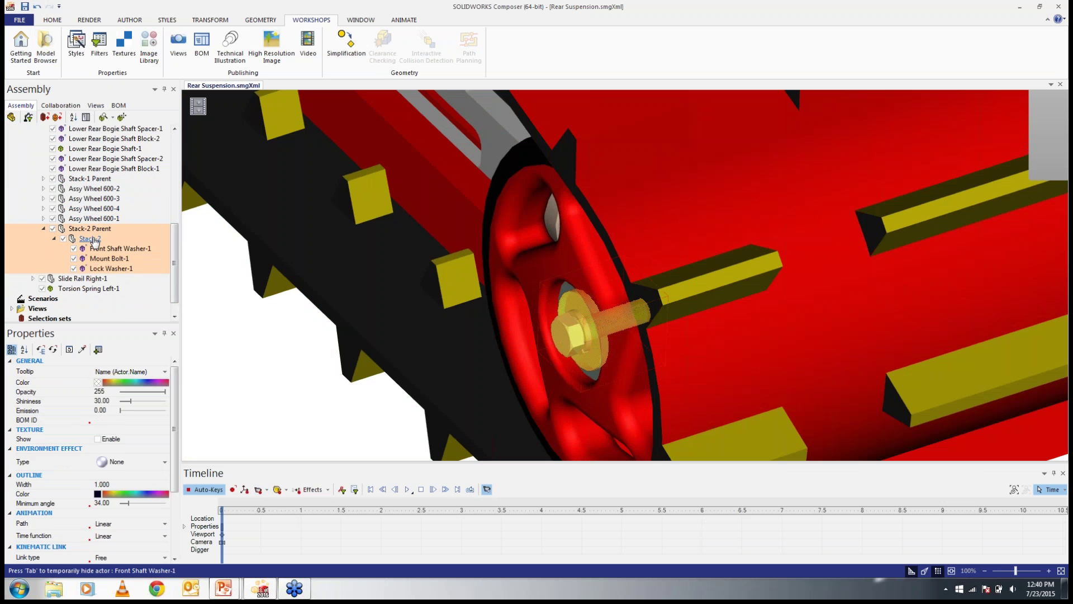
Expand Stack-1 Parent and Stack-1 and check each stack's Lock Washer-1, Front Shaft Washer-1 and Mount Bolt-1.
{"action": "scroll", "coordinate": [92, 224], "scroll_direction": "up", "scroll_amount": 1}
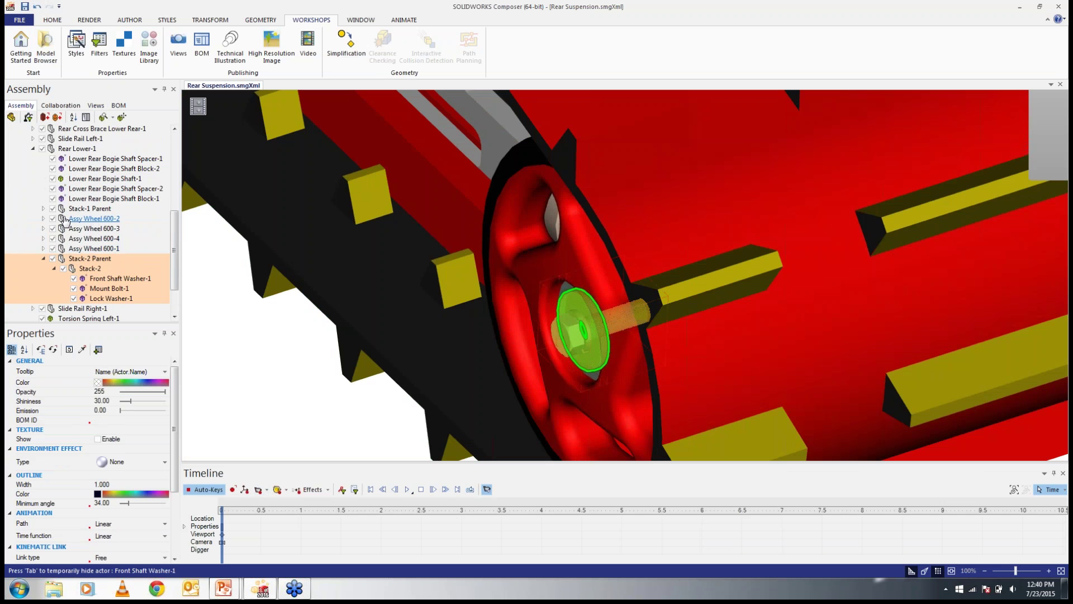
{"action": "left_click", "coordinate": [43, 208]}
{"action": "left_click", "coordinate": [89, 209]}
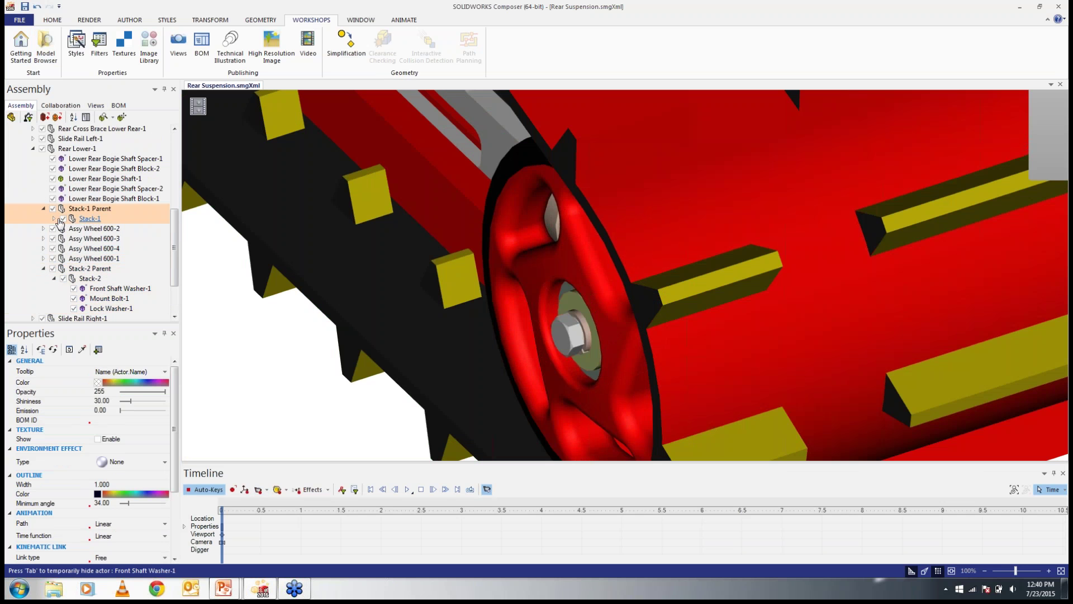
{"action": "left_click", "coordinate": [54, 219]}
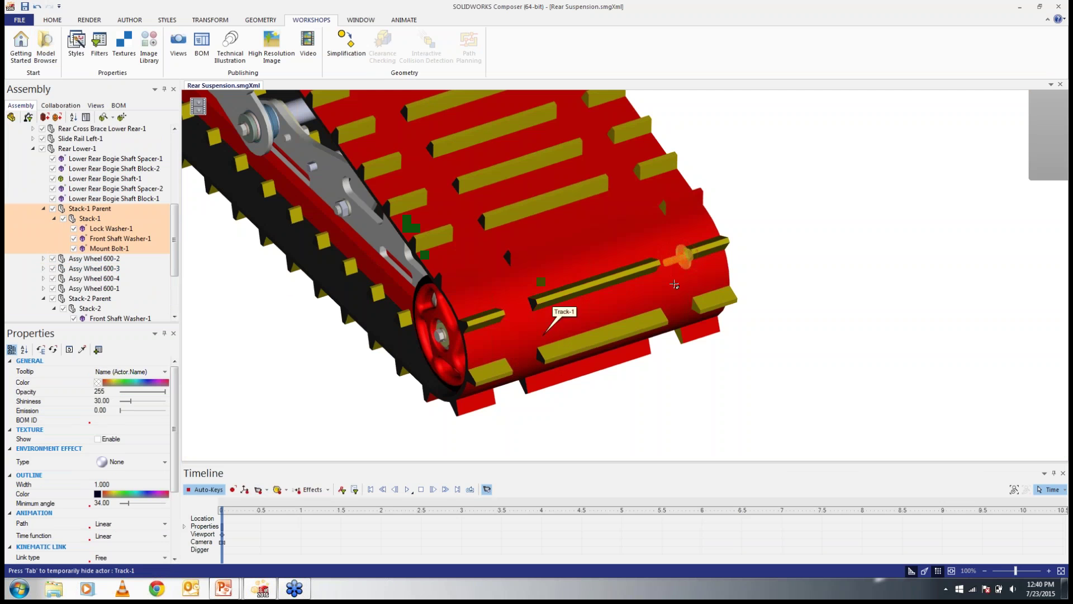
{"action": "scroll", "coordinate": [121, 238], "scroll_direction": "down", "scroll_amount": 2}
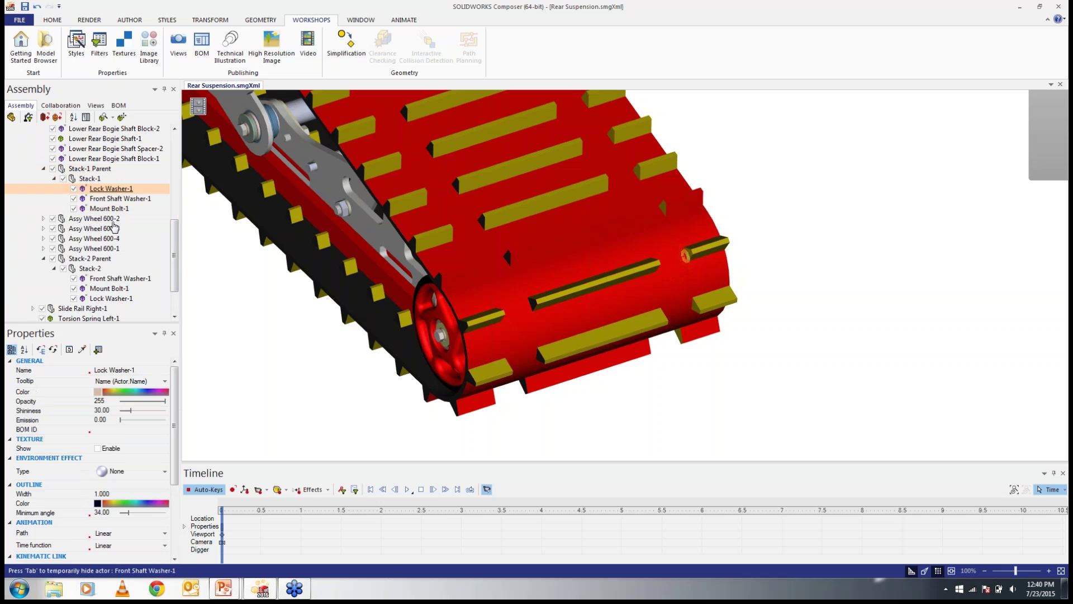
{"action": "left_click", "coordinate": [110, 299]}
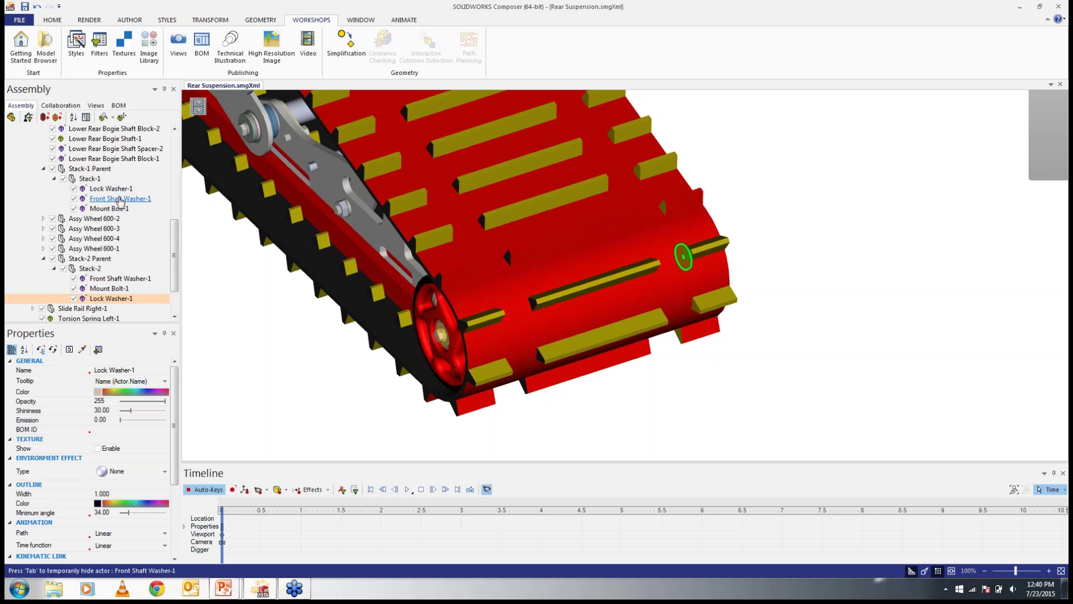
{"action": "left_click", "coordinate": [119, 200]}
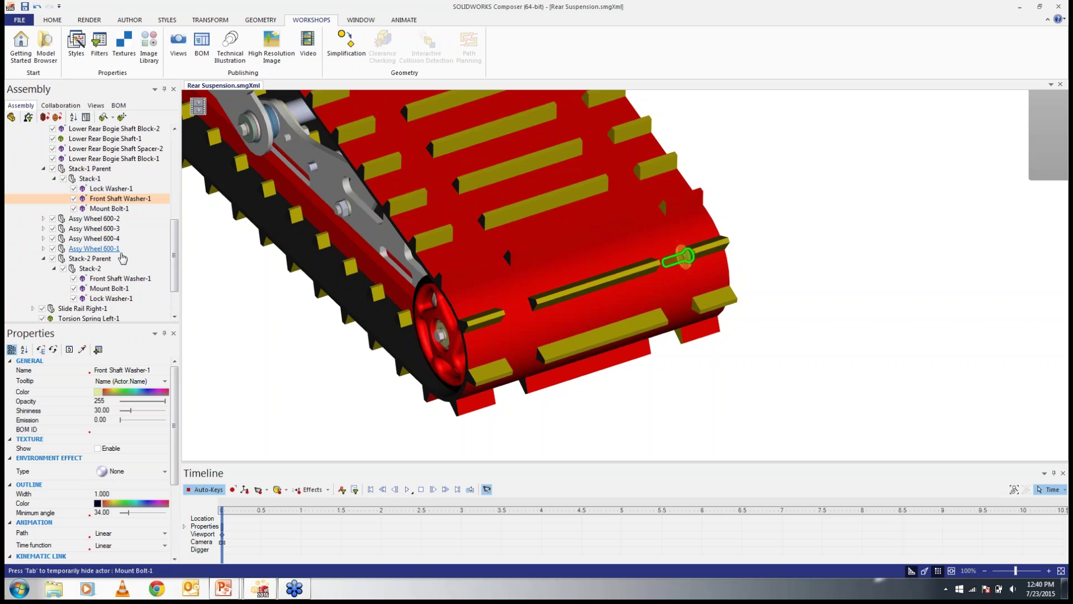
{"action": "left_click", "coordinate": [116, 279]}
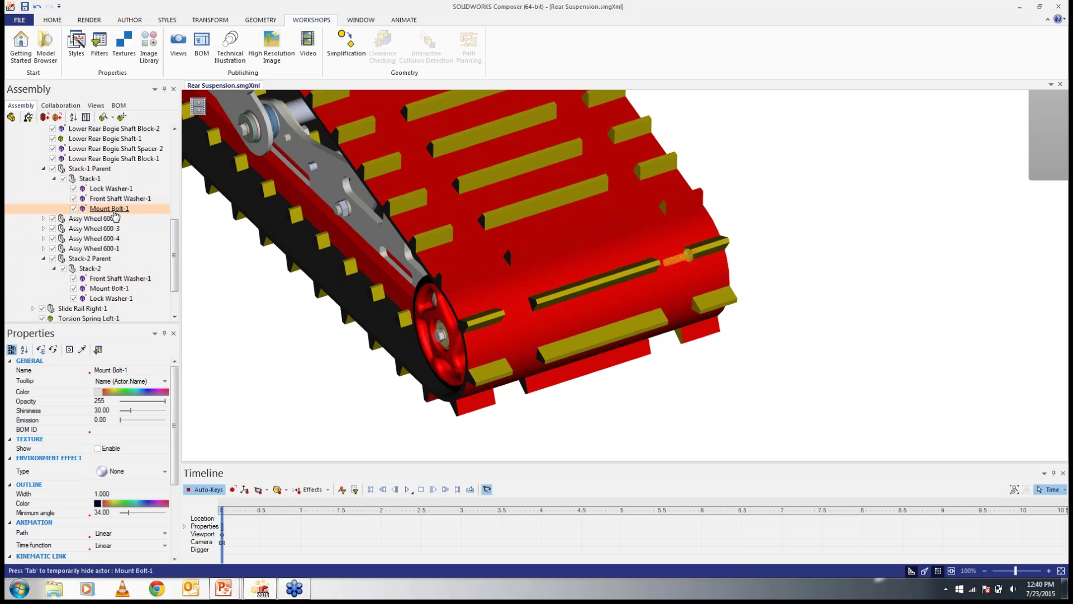
{"action": "left_click", "coordinate": [109, 288]}
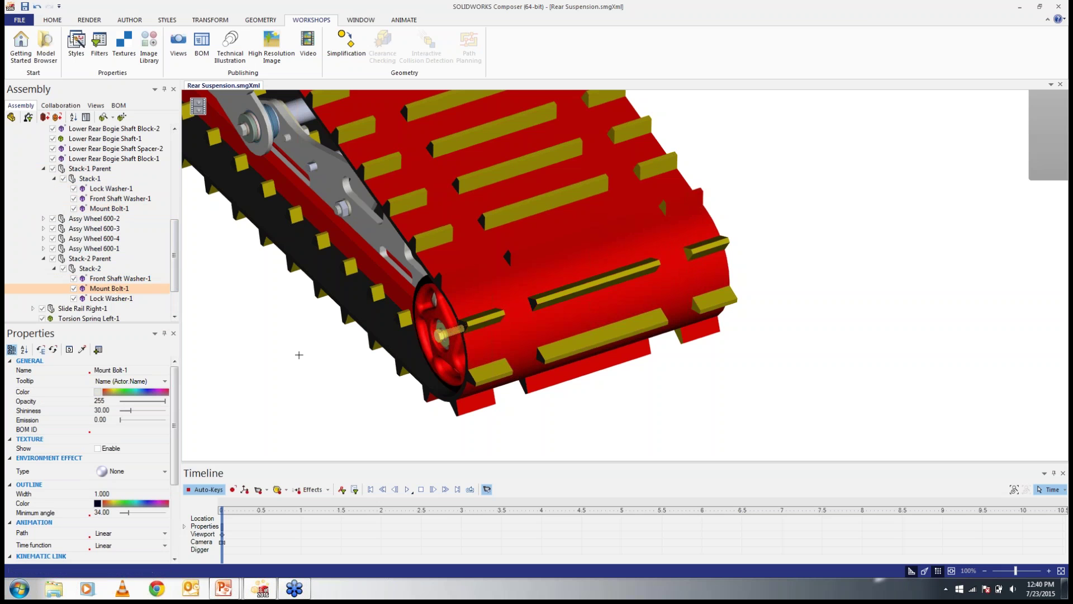
{"action": "left_click", "coordinate": [282, 353]}
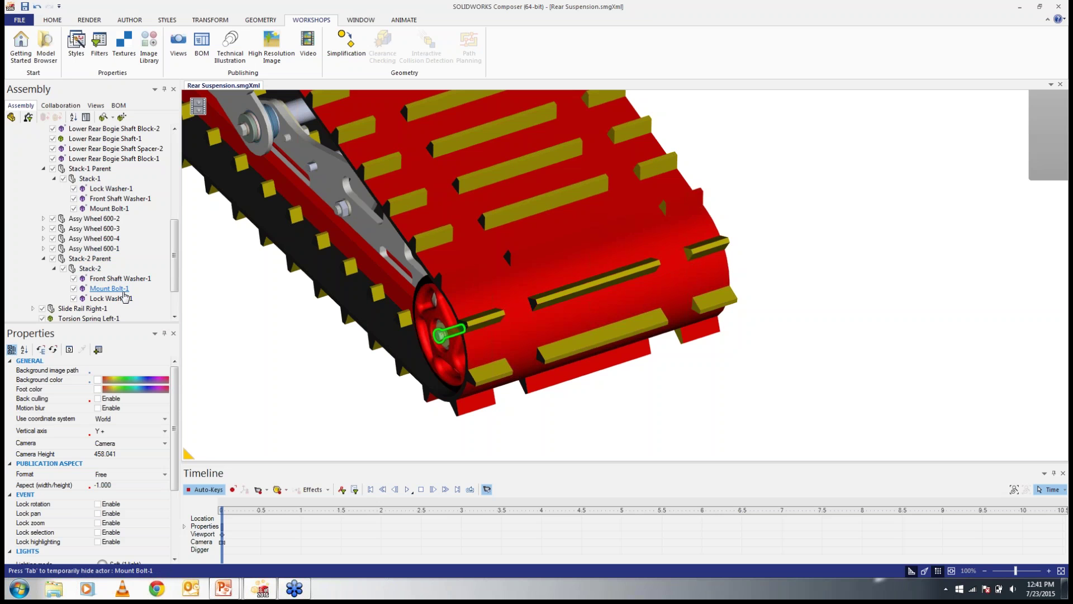
Scrub the animation timeline's current time to the 1.5 s mark.
{"action": "left_click_drag", "start_coordinate": [222, 558], "coordinate": [340, 556]}
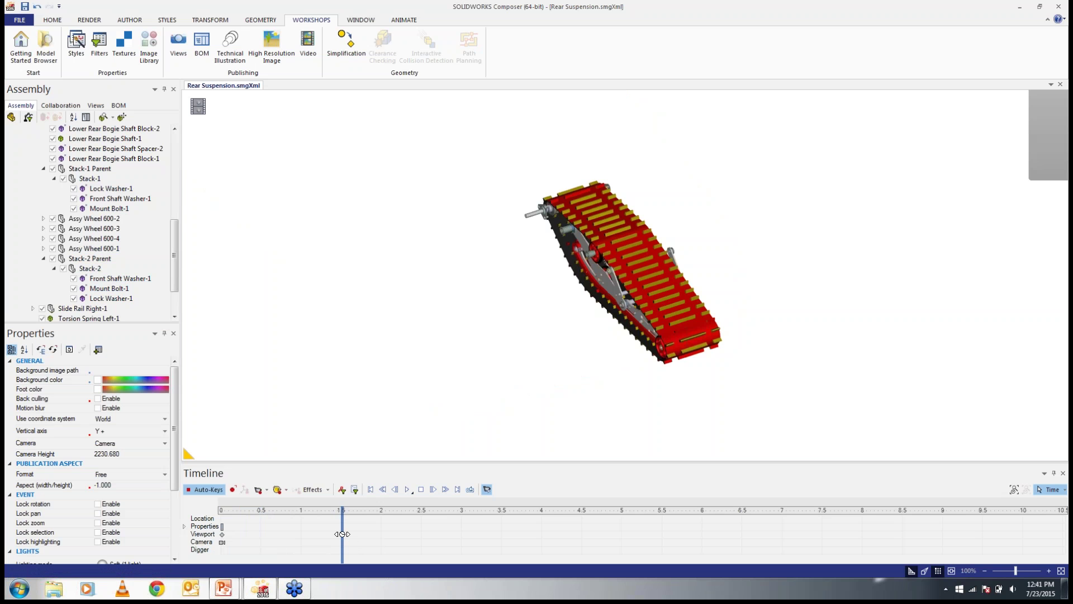
Zoom into the wheel, key the camera and Mount Bolt-1's location at 1.5 s, then go to 2.5 s.
{"action": "scroll", "coordinate": [657, 325], "scroll_direction": "up", "scroll_amount": 10}
{"action": "scroll", "coordinate": [658, 325], "scroll_direction": "up", "scroll_amount": 6}
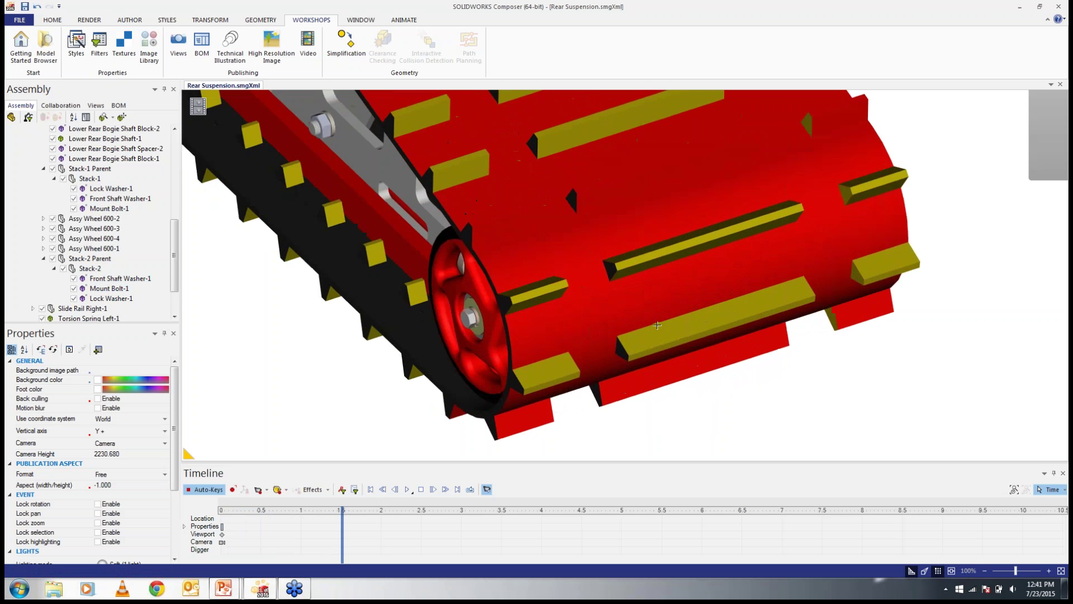
{"action": "left_click", "coordinate": [258, 489]}
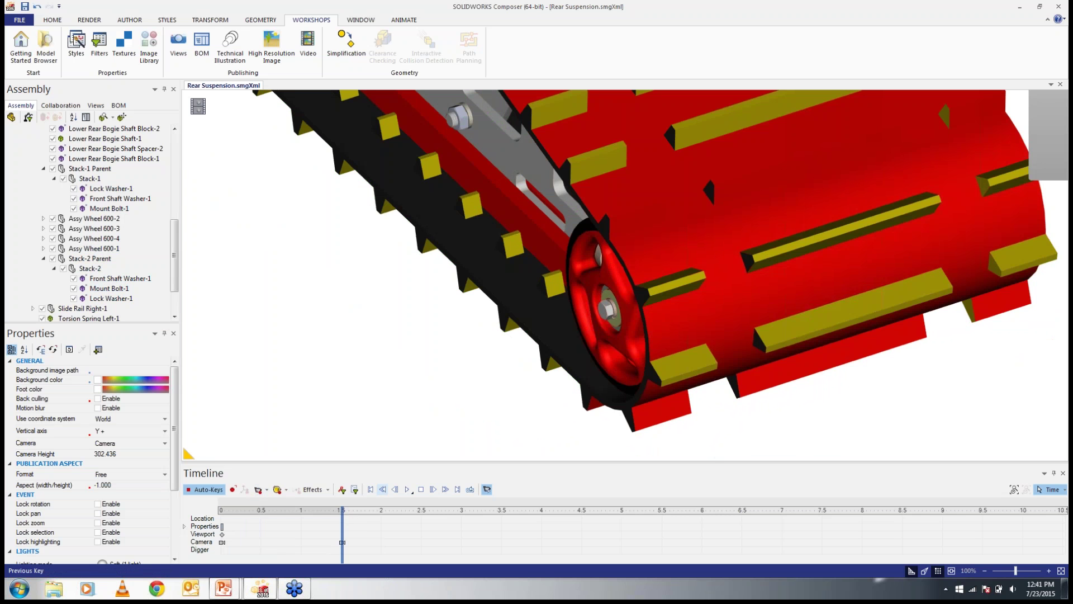
{"action": "left_click", "coordinate": [606, 315]}
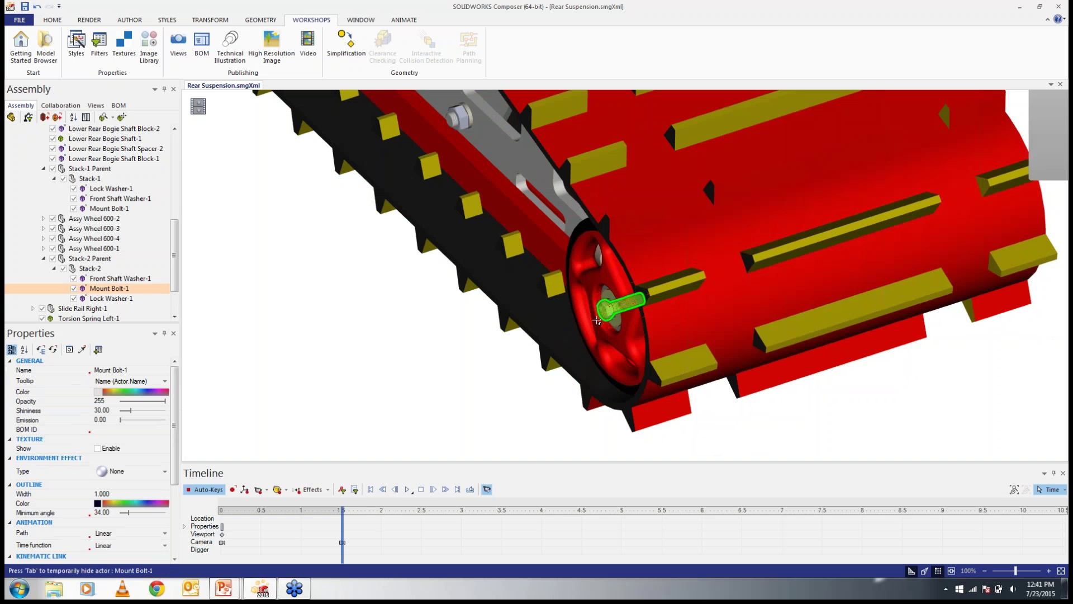
{"action": "left_click", "coordinate": [245, 490]}
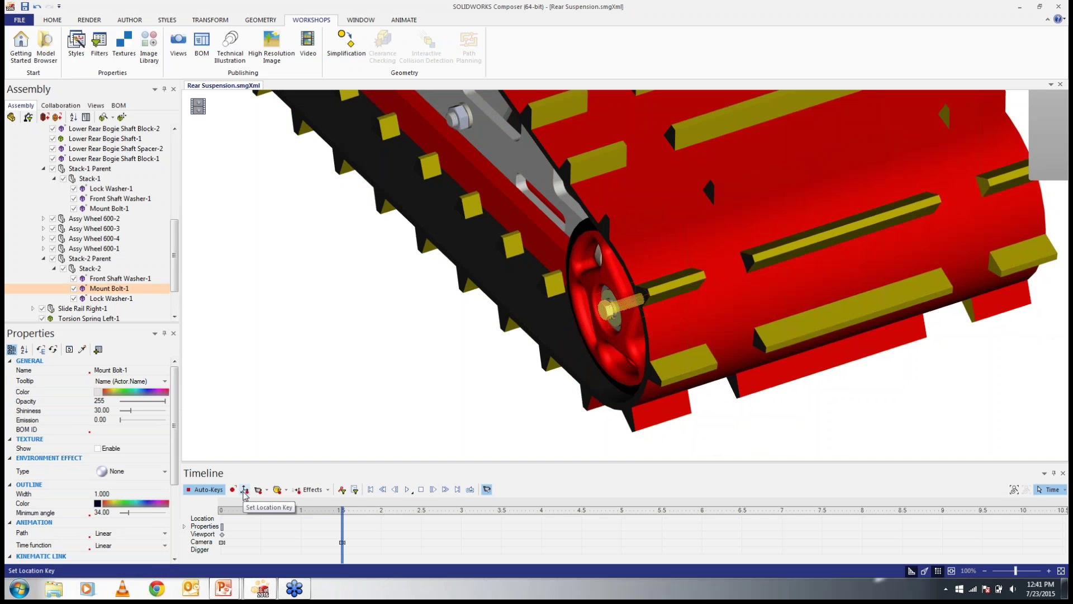
{"action": "left_click", "coordinate": [421, 550]}
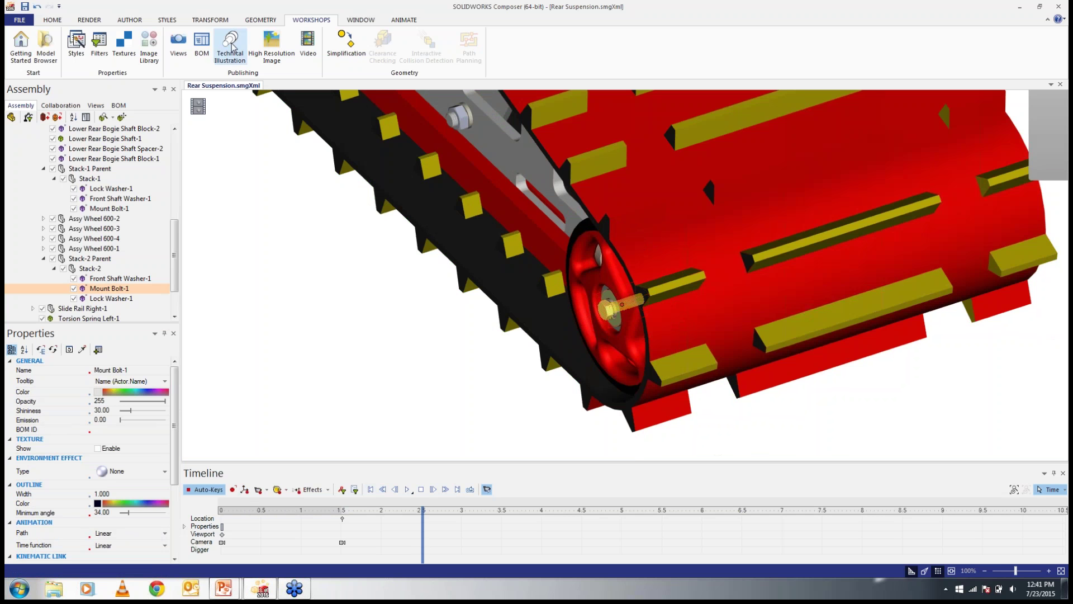
Rotate Mount Bolt-1, then translate it about 249 mm out of the hub by 3.5 s.
{"action": "left_click", "coordinate": [210, 20]}
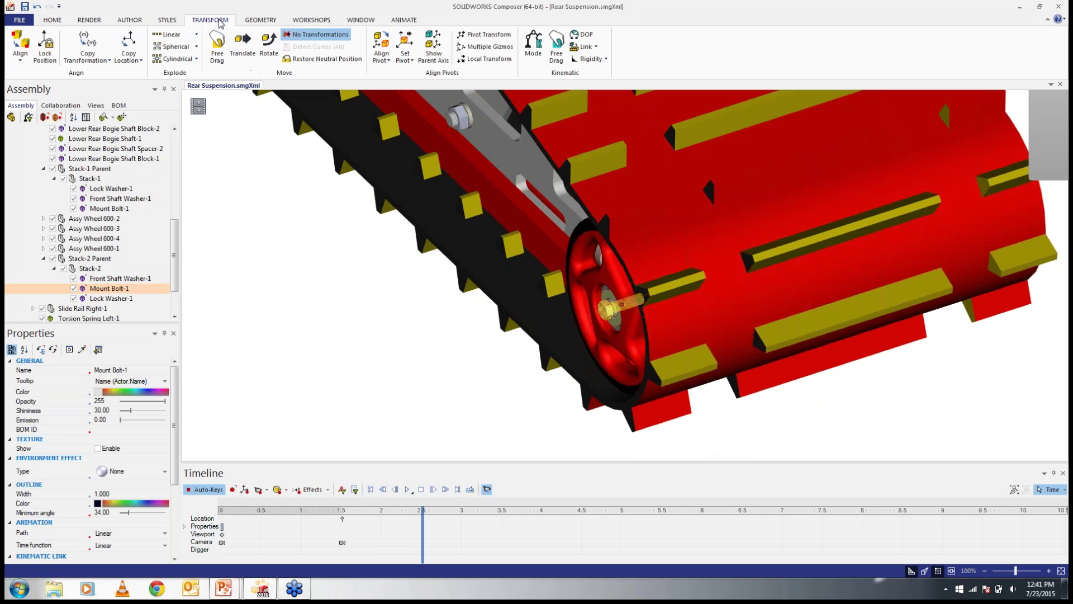
{"action": "left_click", "coordinate": [269, 45]}
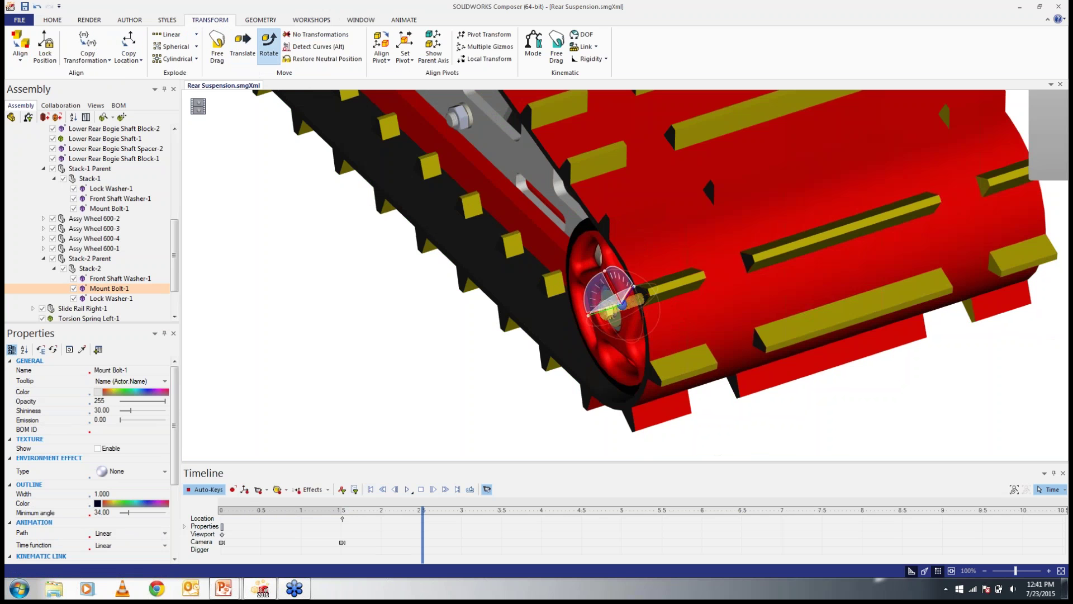
{"action": "left_click_drag", "start_coordinate": [631, 332], "coordinate": [606, 275]}
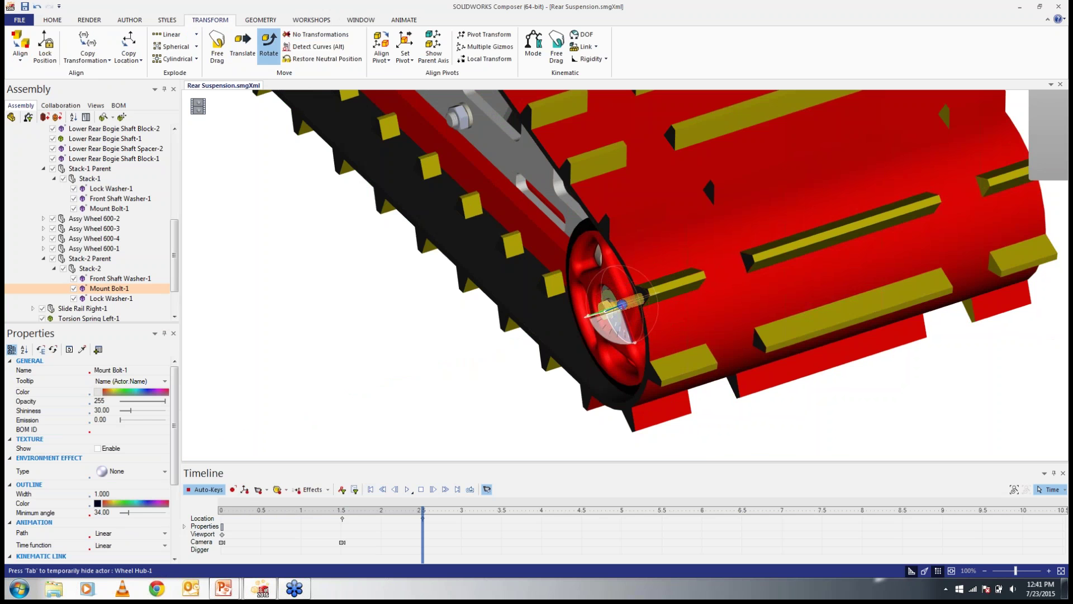
{"action": "key", "text": "t"}
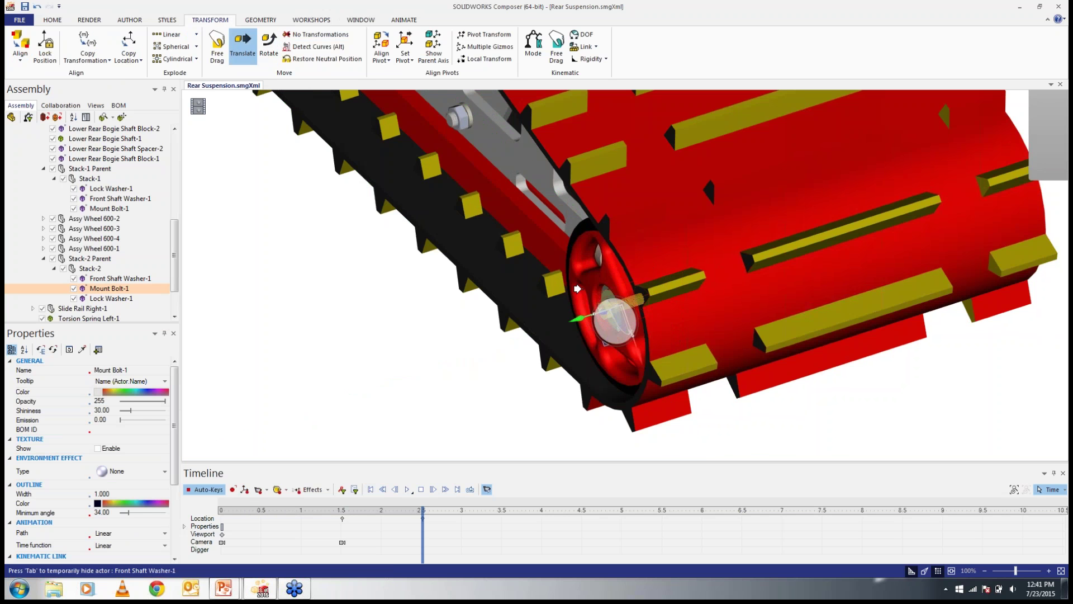
{"action": "left_click_drag", "start_coordinate": [574, 319], "coordinate": [541, 330]}
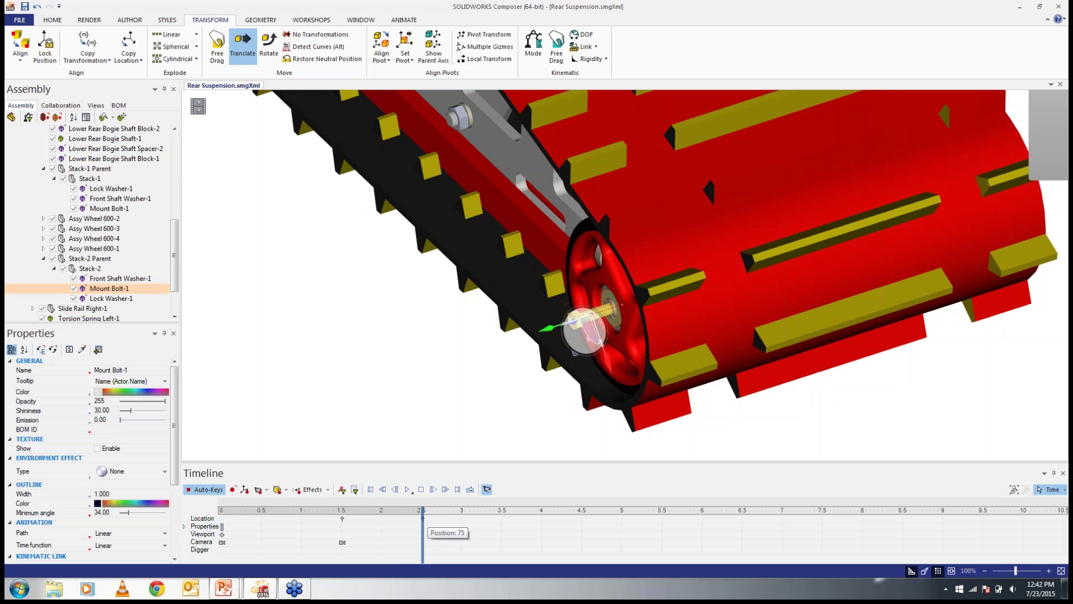
{"action": "left_click_drag", "start_coordinate": [423, 528], "coordinate": [502, 533]}
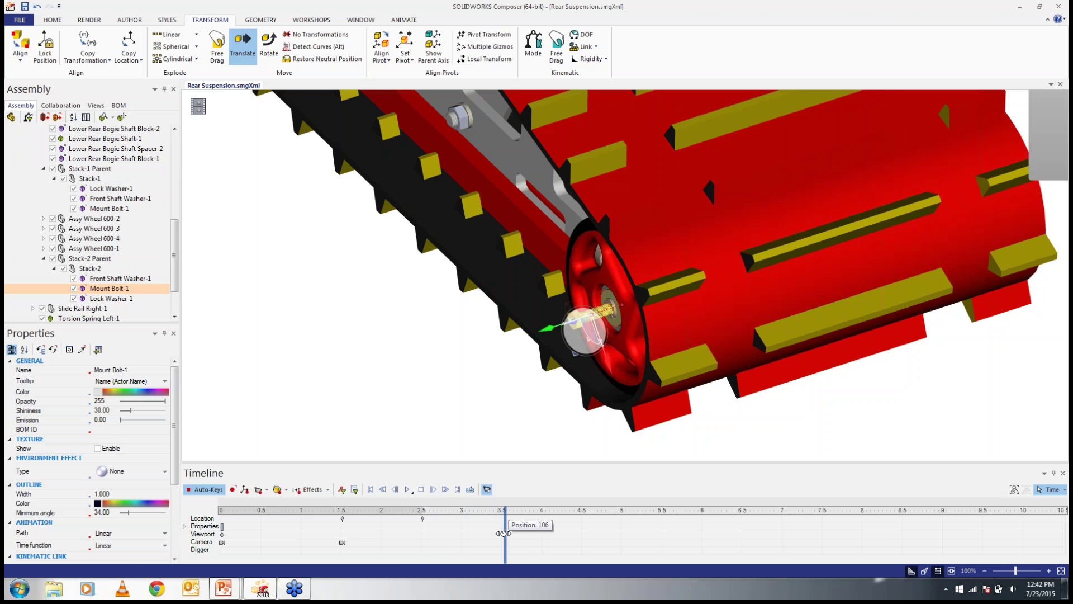
{"action": "left_click_drag", "start_coordinate": [543, 328], "coordinate": [266, 397]}
{"action": "left_click", "coordinate": [520, 431]}
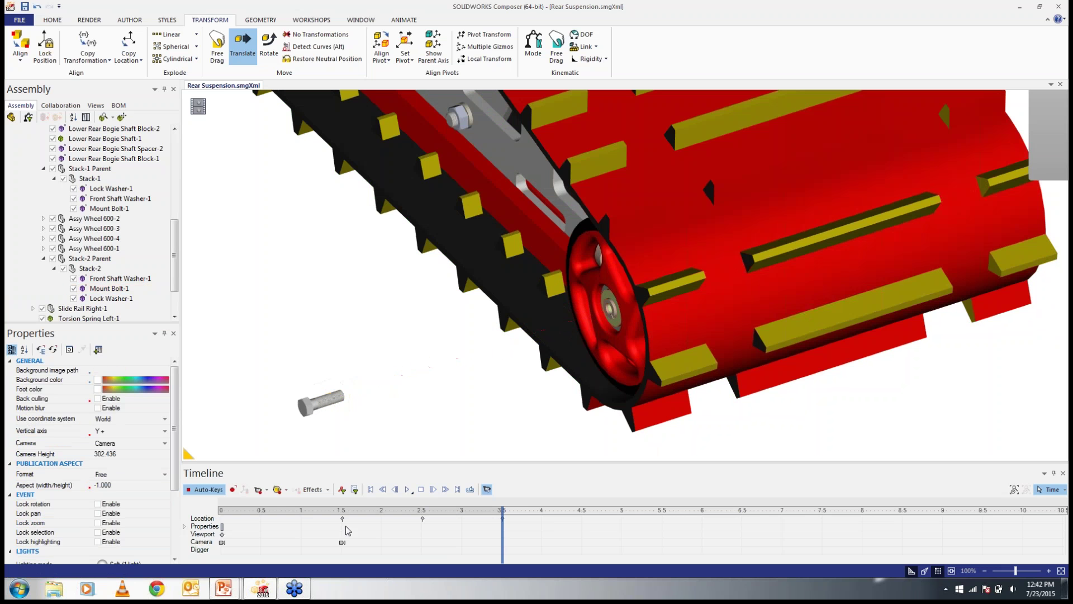
Preview the bolt pull-out, then drag Lock Washer-1 out of the hub at 4.5 s.
{"action": "left_click_drag", "start_coordinate": [506, 549], "coordinate": [342, 544]}
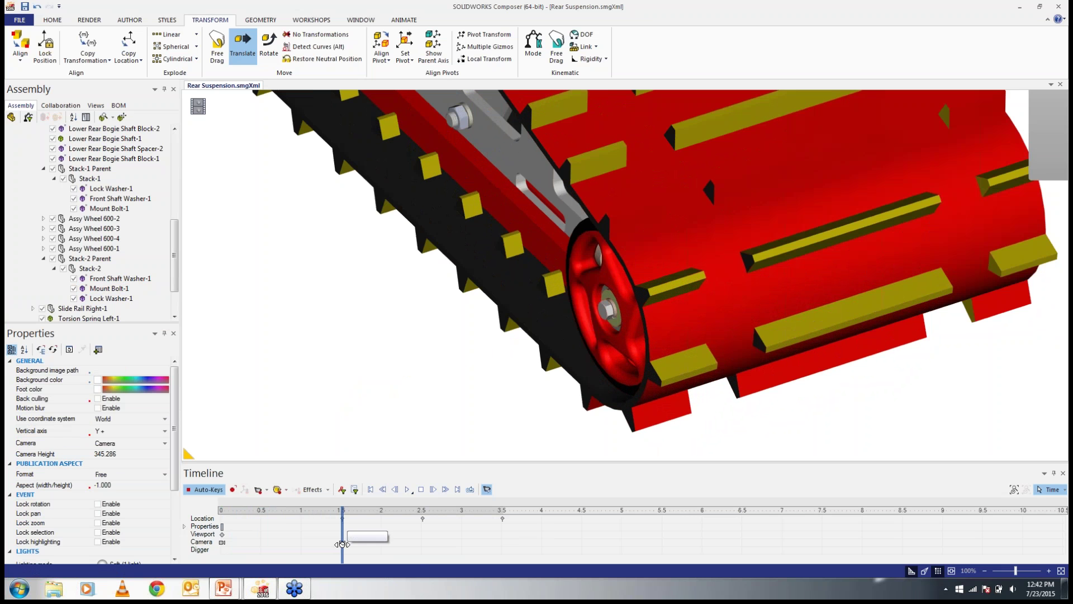
{"action": "left_click_drag", "start_coordinate": [342, 544], "coordinate": [503, 539]}
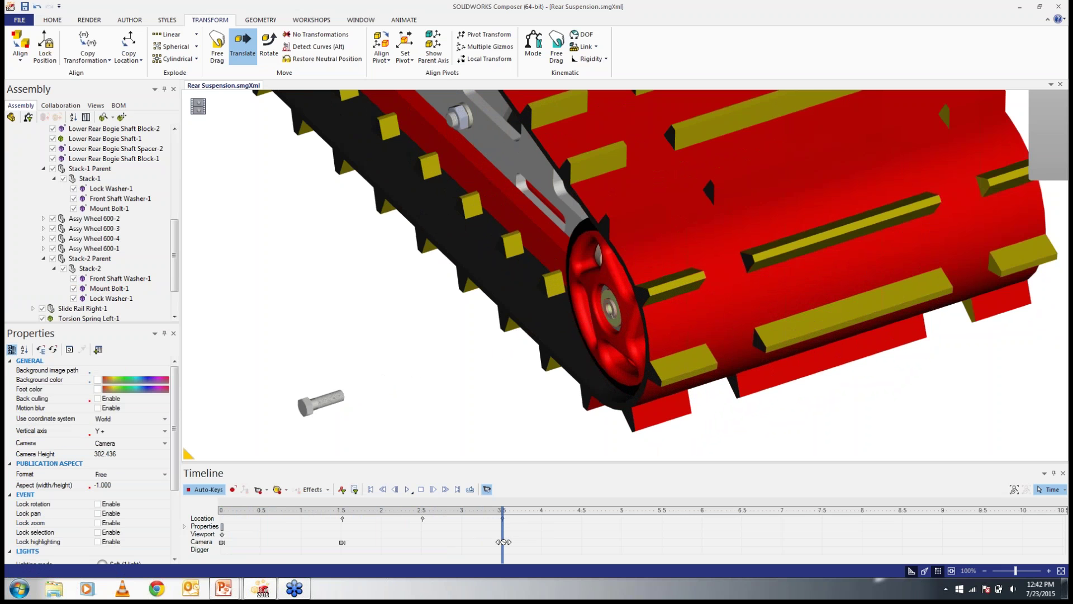
{"action": "left_click", "coordinate": [615, 306]}
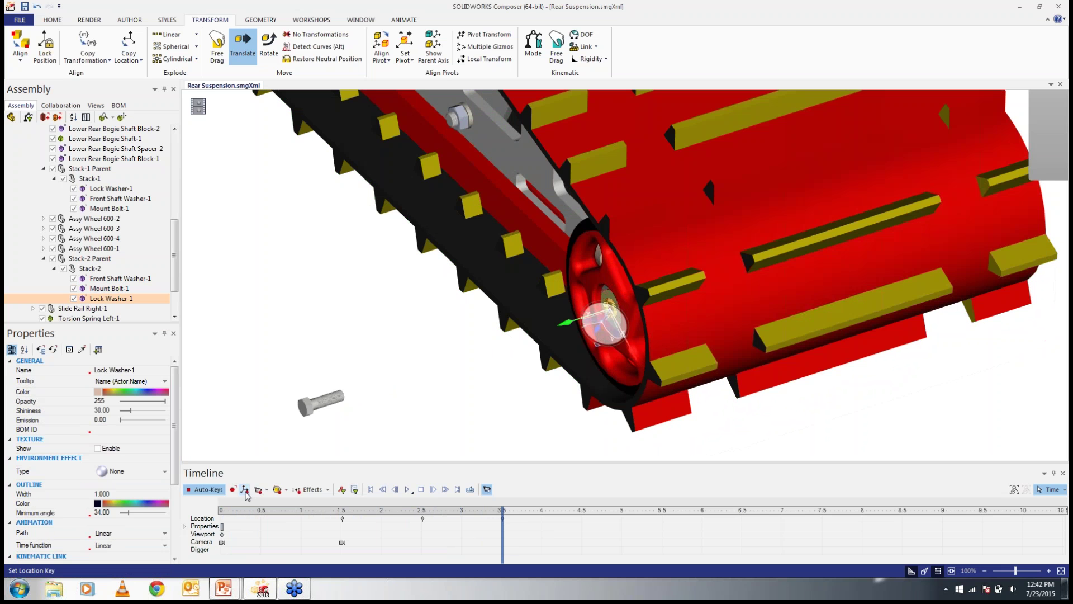
{"action": "left_click", "coordinate": [584, 553]}
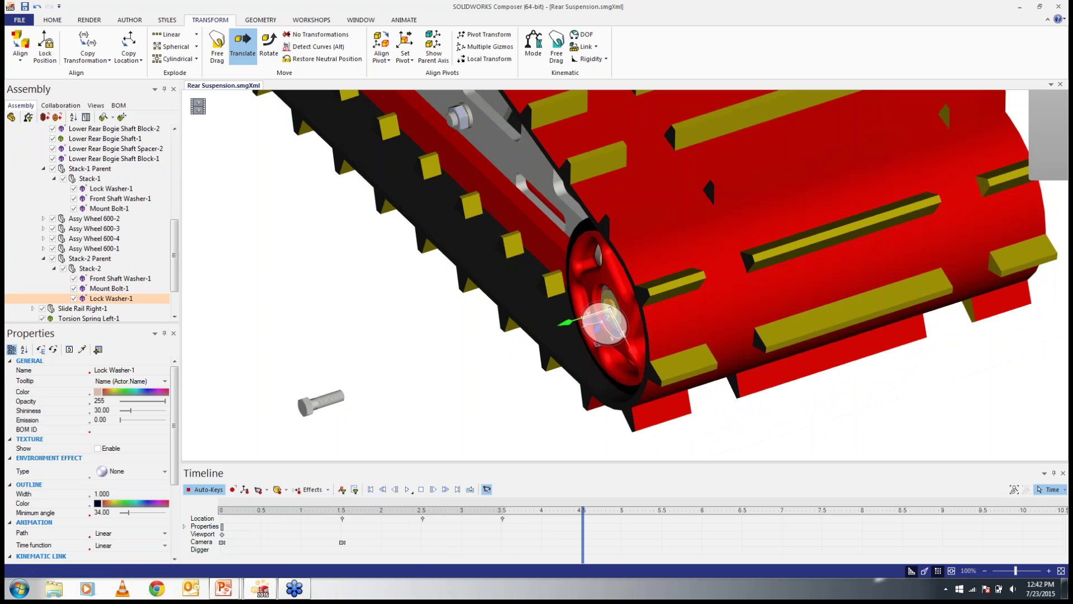
{"action": "left_click_drag", "start_coordinate": [567, 323], "coordinate": [324, 380]}
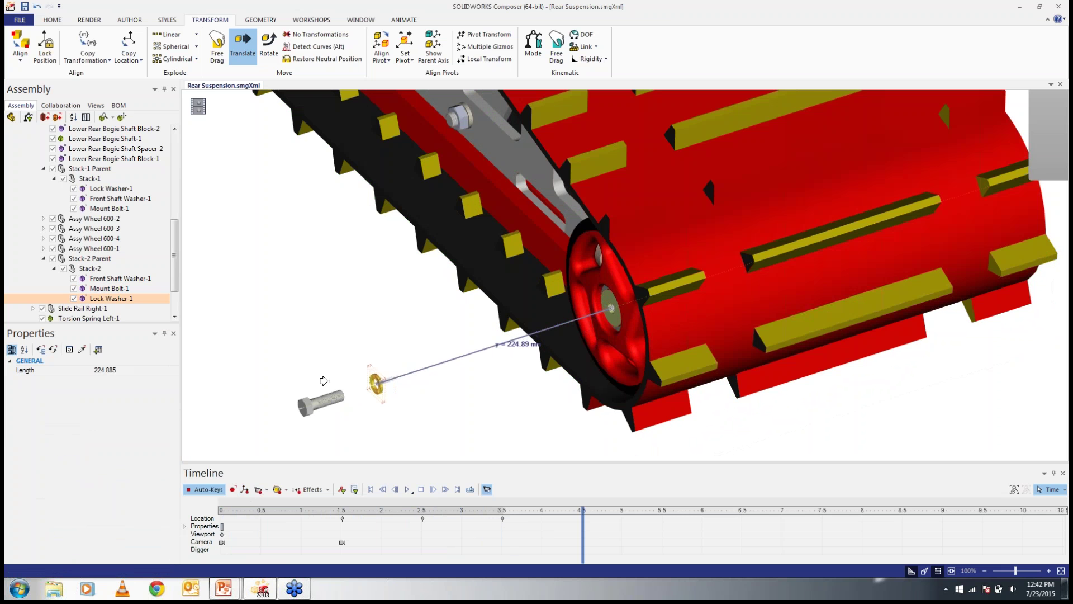
Key Front Shaft Washer-1's start location and pull it about 151 mm out of the hub.
{"action": "left_click", "coordinate": [613, 323]}
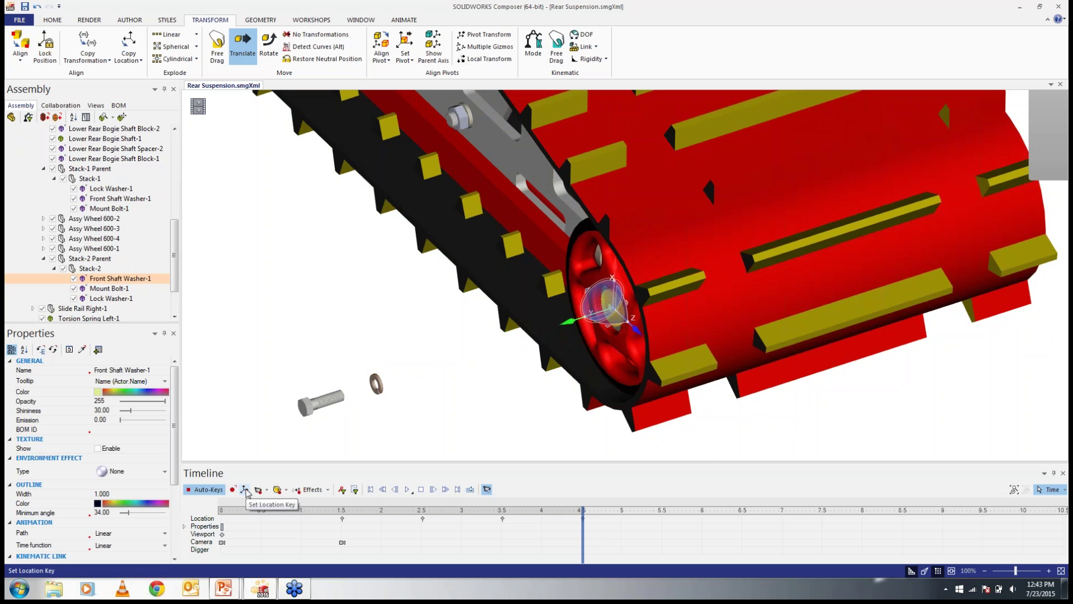
{"action": "left_click", "coordinate": [663, 541]}
{"action": "left_click_drag", "start_coordinate": [615, 306], "coordinate": [408, 367]}
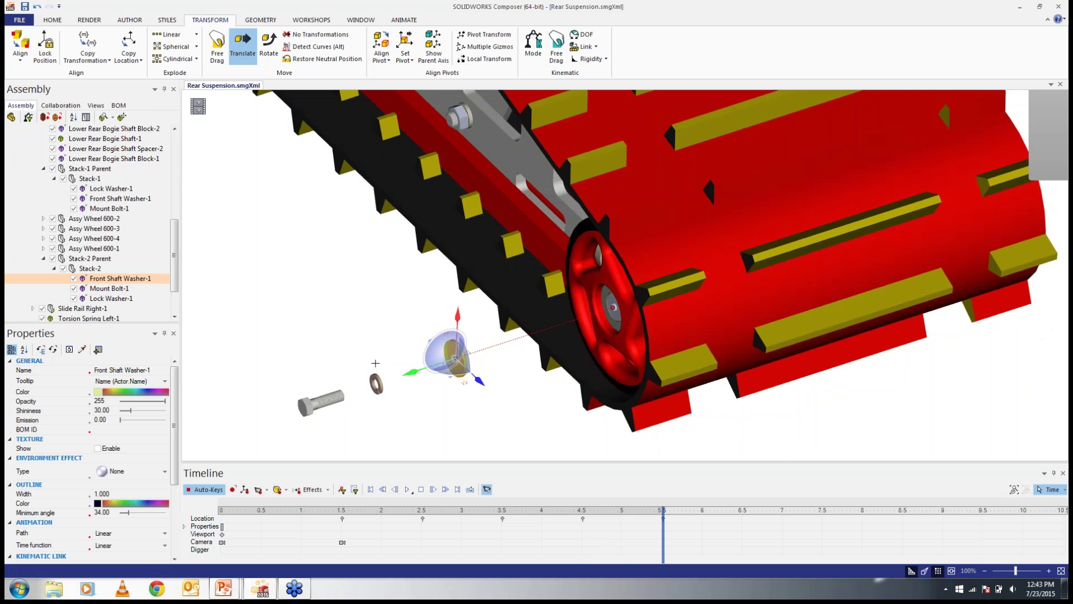
{"action": "left_click", "coordinate": [521, 419]}
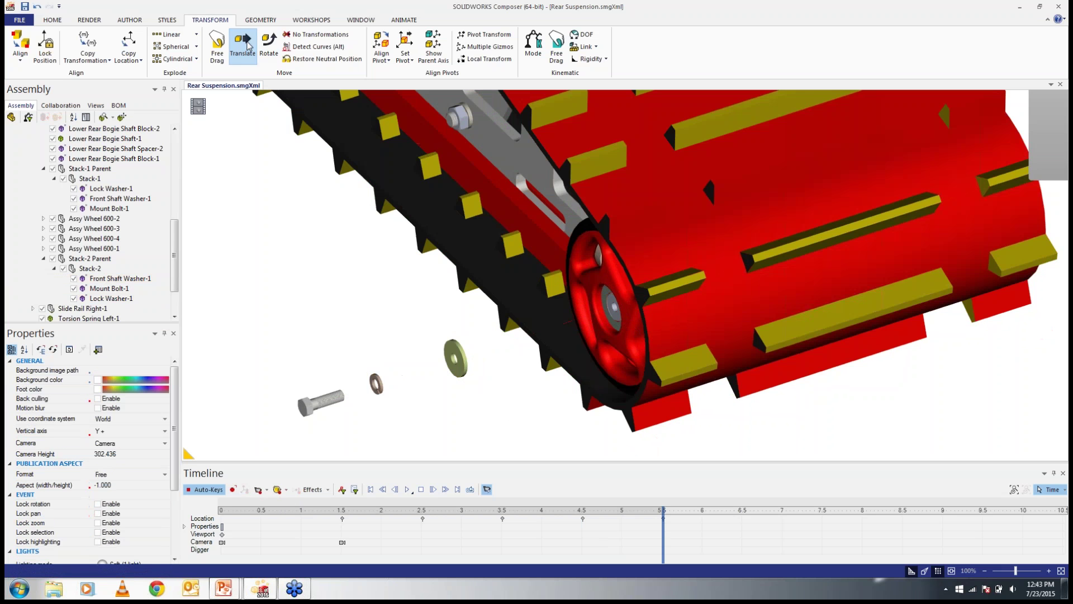
{"action": "left_click", "coordinate": [269, 48]}
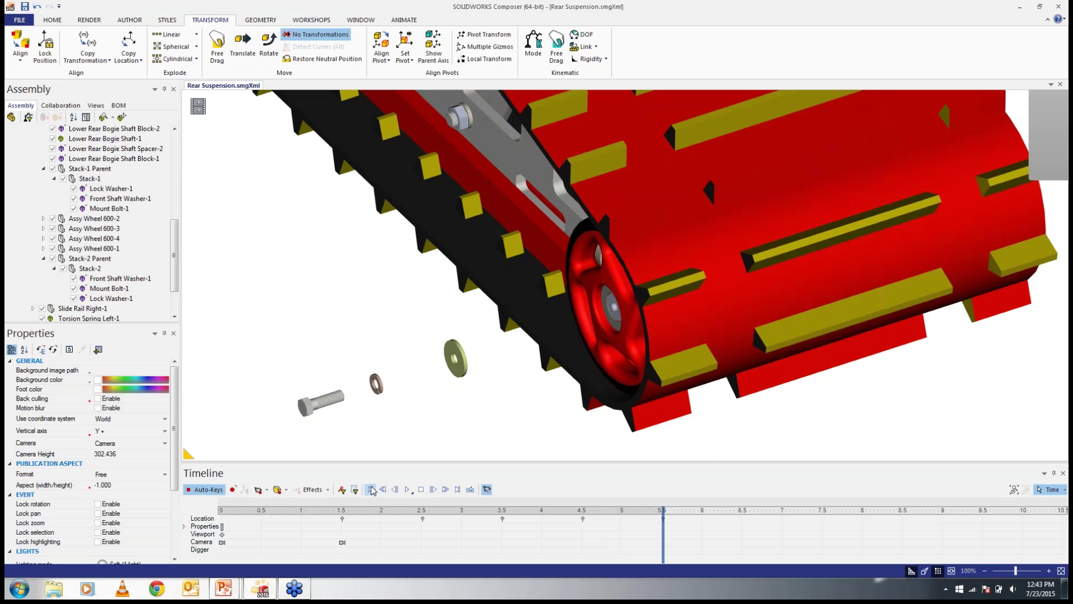
{"action": "left_click", "coordinate": [370, 490]}
{"action": "left_click", "coordinate": [409, 490]}
{"action": "left_click_drag", "start_coordinate": [364, 413], "coordinate": [780, 338]}
{"action": "right_click_drag", "start_coordinate": [780, 338], "coordinate": [547, 344]}
{"action": "scroll", "coordinate": [749, 325], "scroll_direction": "up", "scroll_amount": 4}
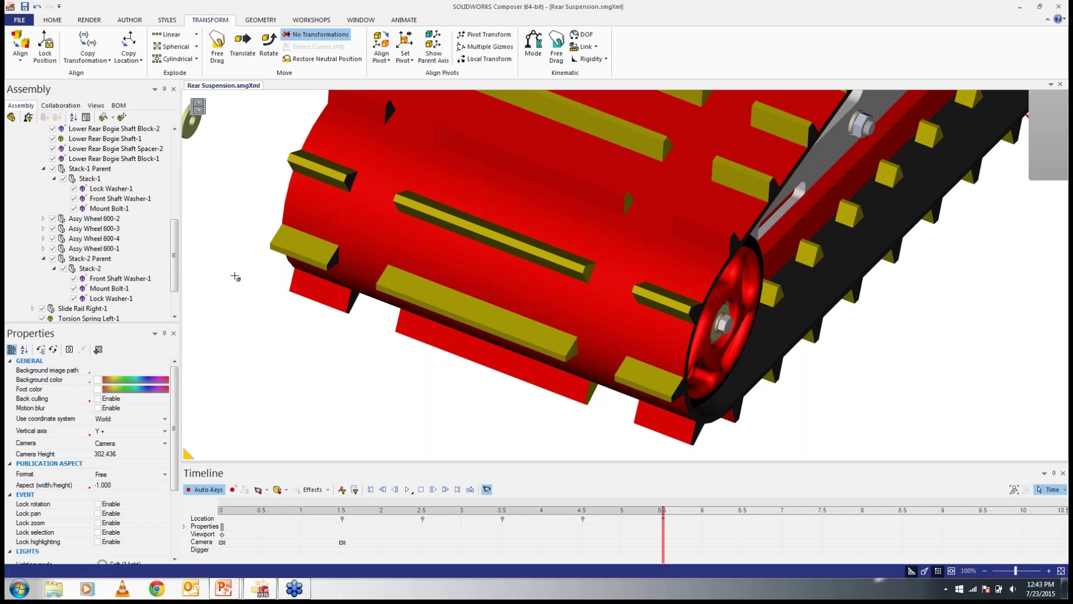
{"action": "left_click", "coordinate": [663, 539]}
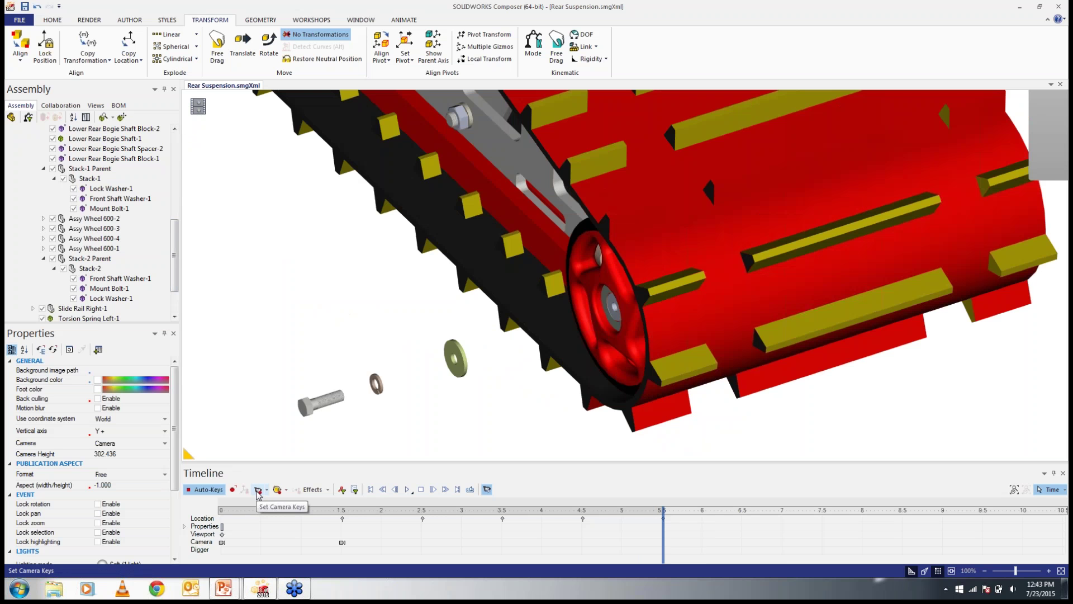
Key the camera at 5.5 s and on a wider orbited side view at 7 s, then preview.
{"action": "left_click", "coordinate": [258, 490]}
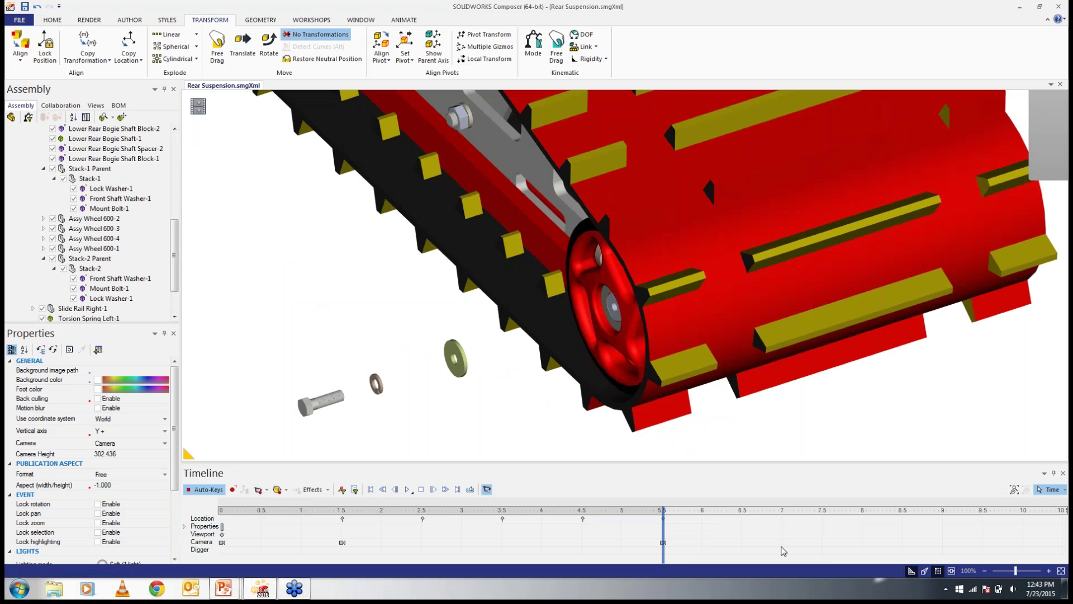
{"action": "left_click", "coordinate": [784, 551]}
{"action": "mouse_move", "coordinate": [788, 403]}
{"action": "left_mouse_down"}
{"action": "mouse_move", "coordinate": [728, 405]}
{"action": "mouse_move", "coordinate": [809, 402]}
{"action": "mouse_move", "coordinate": [771, 393]}
{"action": "left_mouse_up"}
{"action": "left_click", "coordinate": [258, 490]}
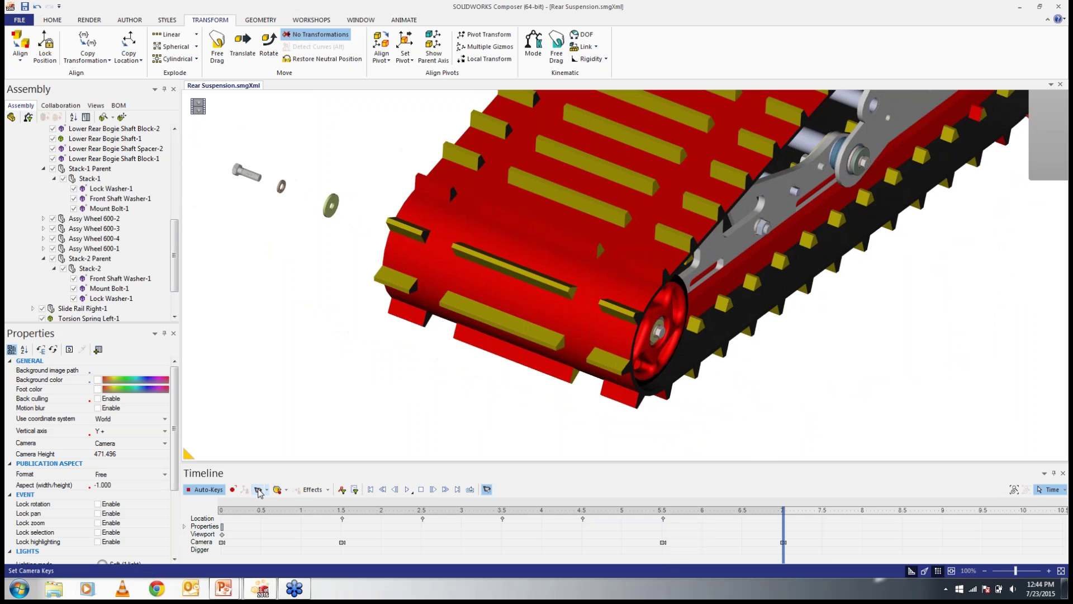
{"action": "left_click", "coordinate": [664, 554]}
{"action": "left_click_drag", "start_coordinate": [664, 554], "coordinate": [782, 551]}
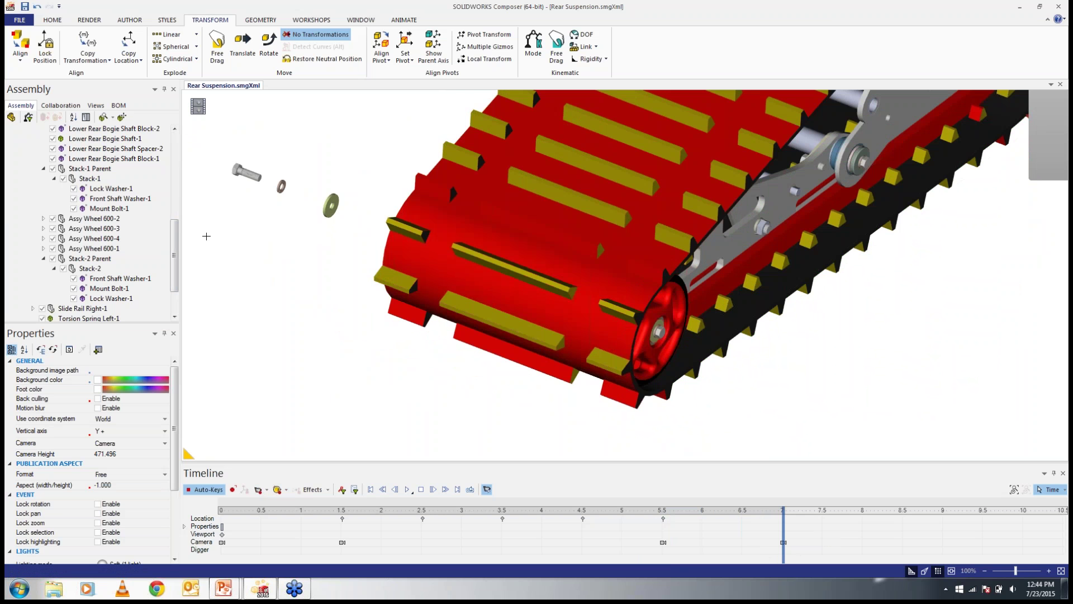
Export Stack-2's tracks as scenario Stack.smgSce into a new Desktop folder, Smart Animation.
{"action": "left_click", "coordinate": [95, 274]}
{"action": "right_click", "coordinate": [95, 274]}
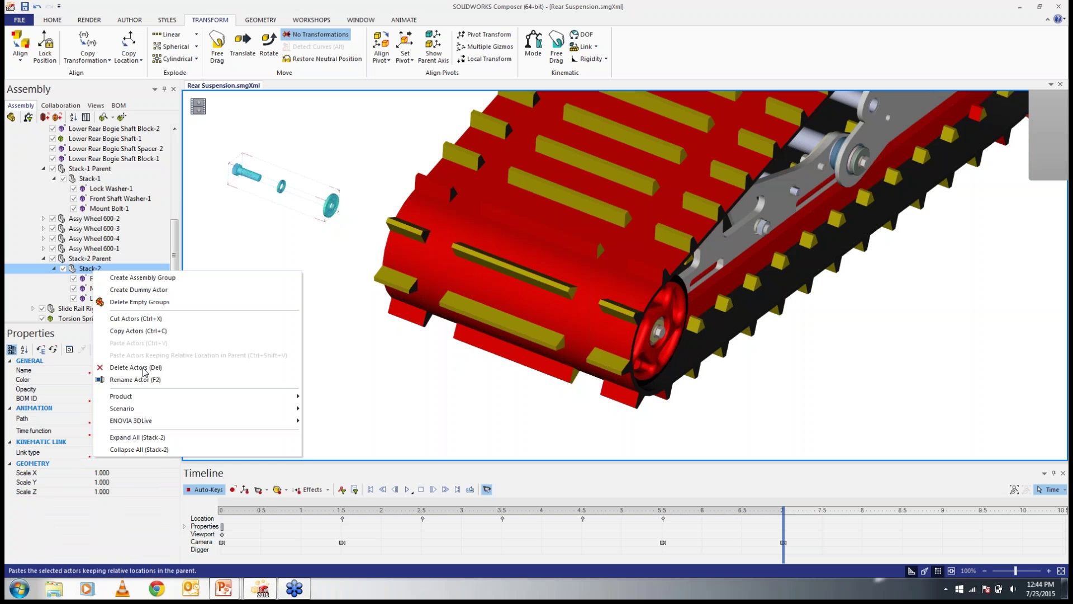
{"action": "mouse_move", "coordinate": [151, 408]}
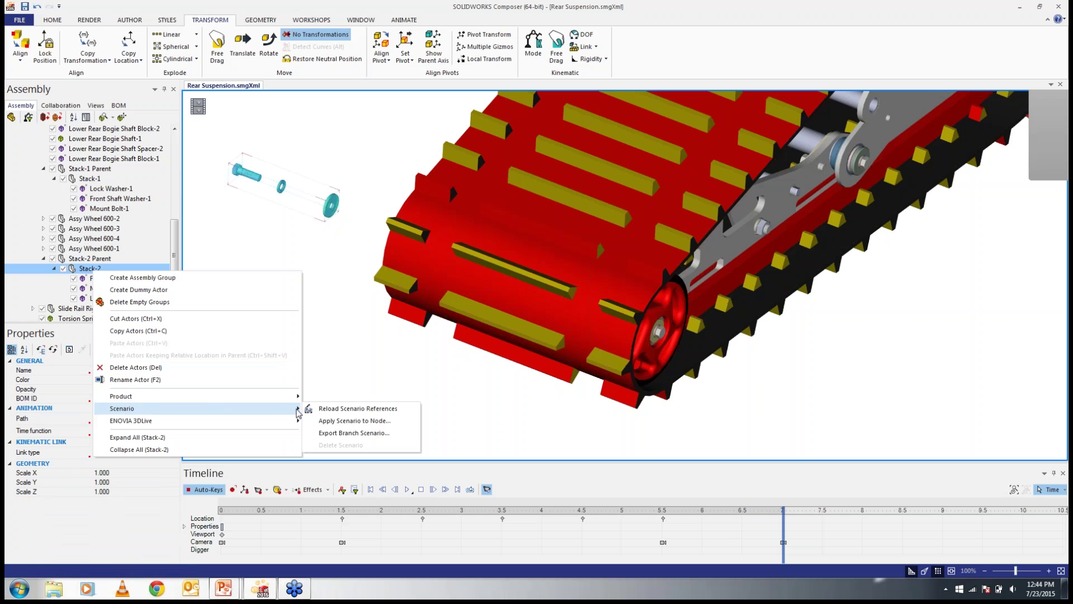
{"action": "left_click", "coordinate": [342, 433]}
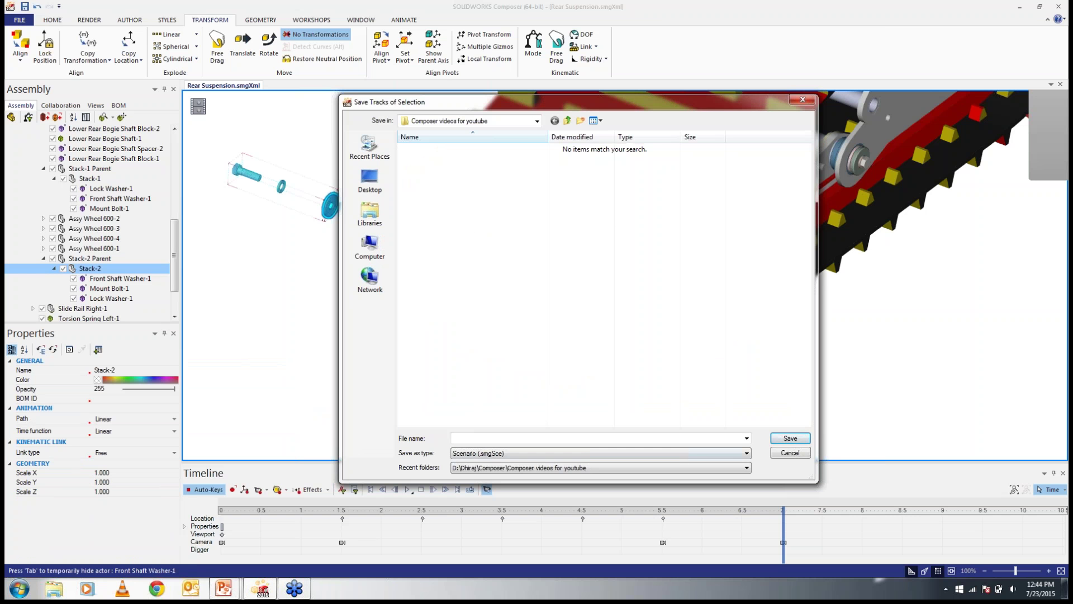
{"action": "left_click", "coordinate": [368, 187]}
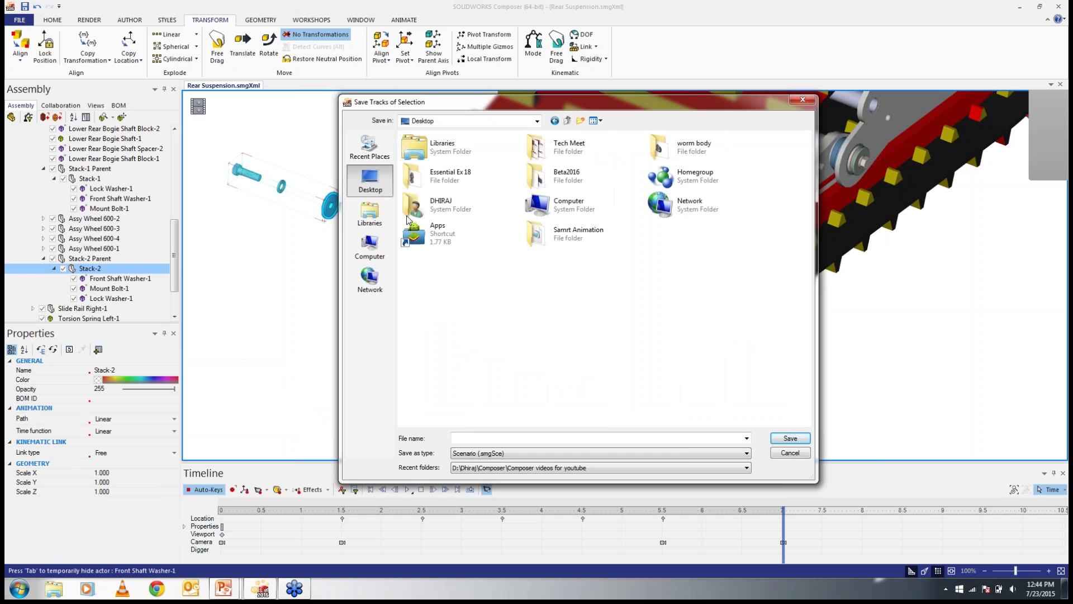
{"action": "left_click", "coordinate": [581, 121]}
{"action": "type", "text": "Smart Animation"}
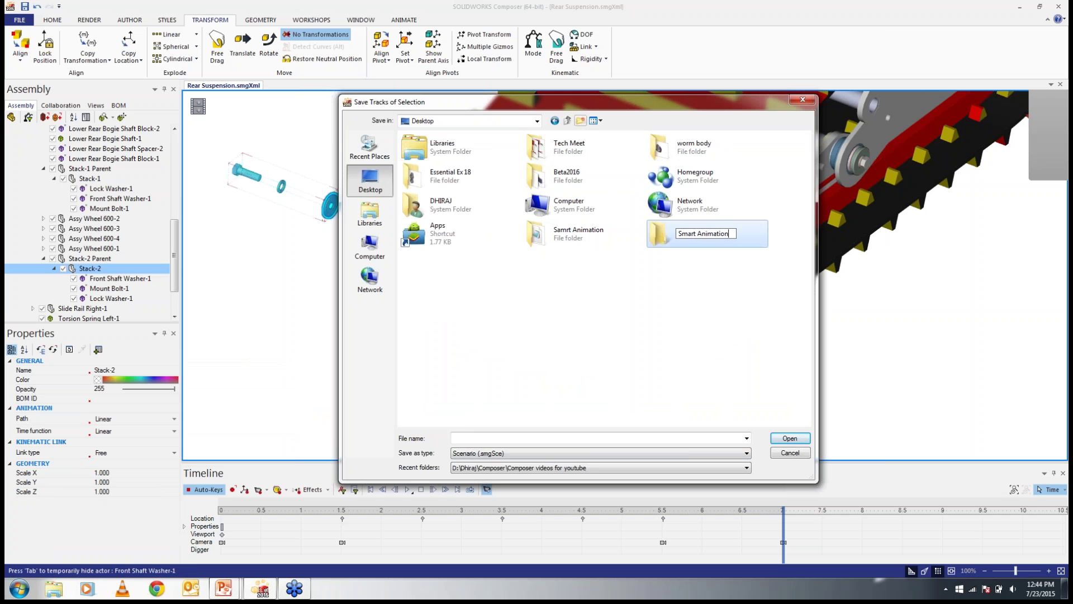
{"action": "key", "text": "Return"}
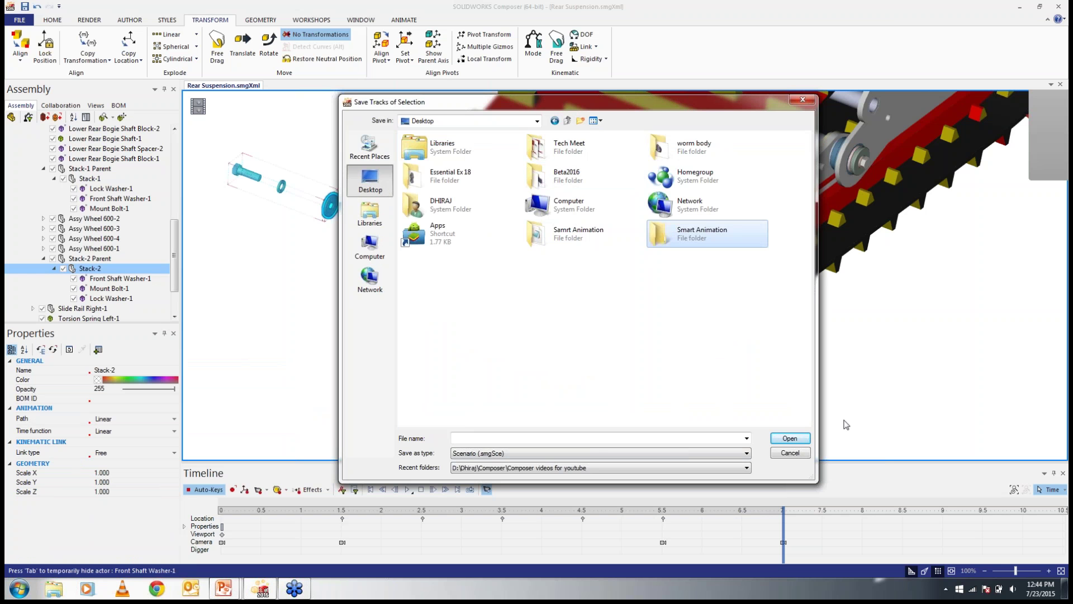
{"action": "left_click", "coordinate": [807, 440]}
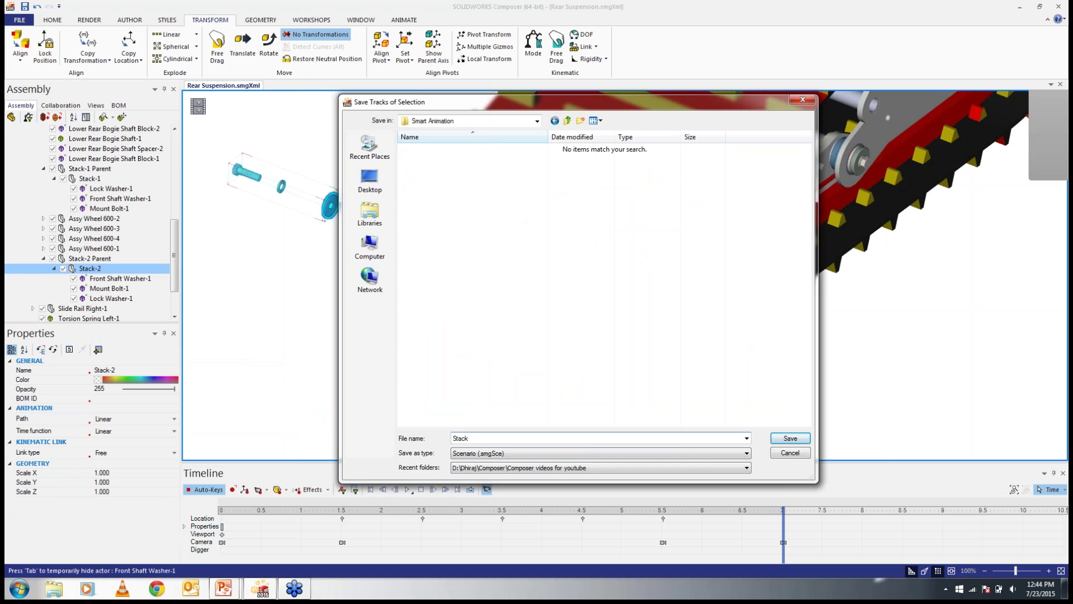
{"action": "left_click", "coordinate": [790, 438]}
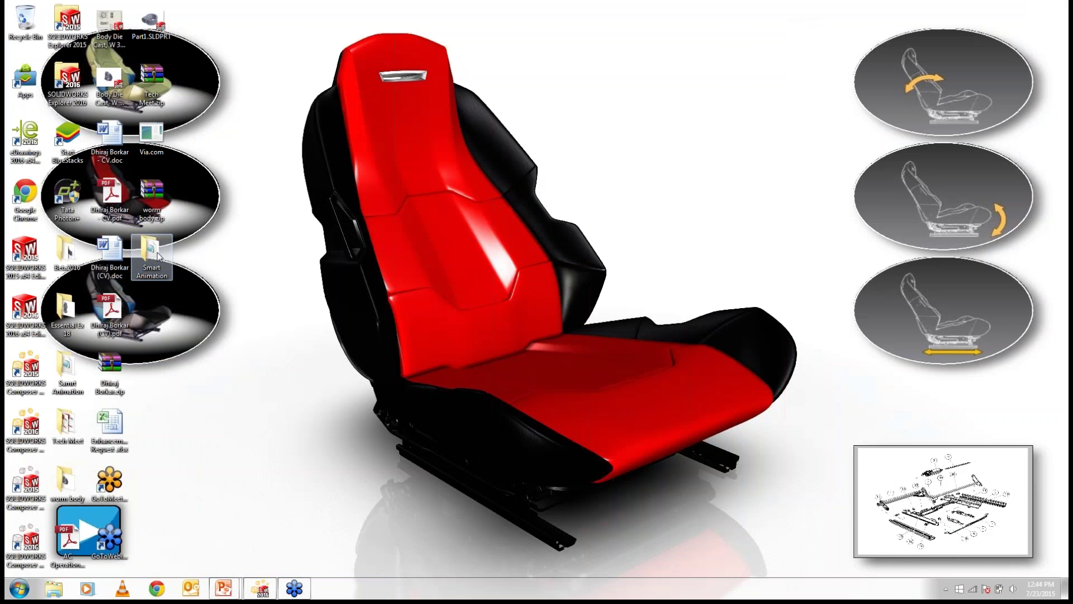
Open the Smart Animation folder in details view and bring up Stack.smgSce's context menu.
{"action": "double_click", "coordinate": [157, 253]}
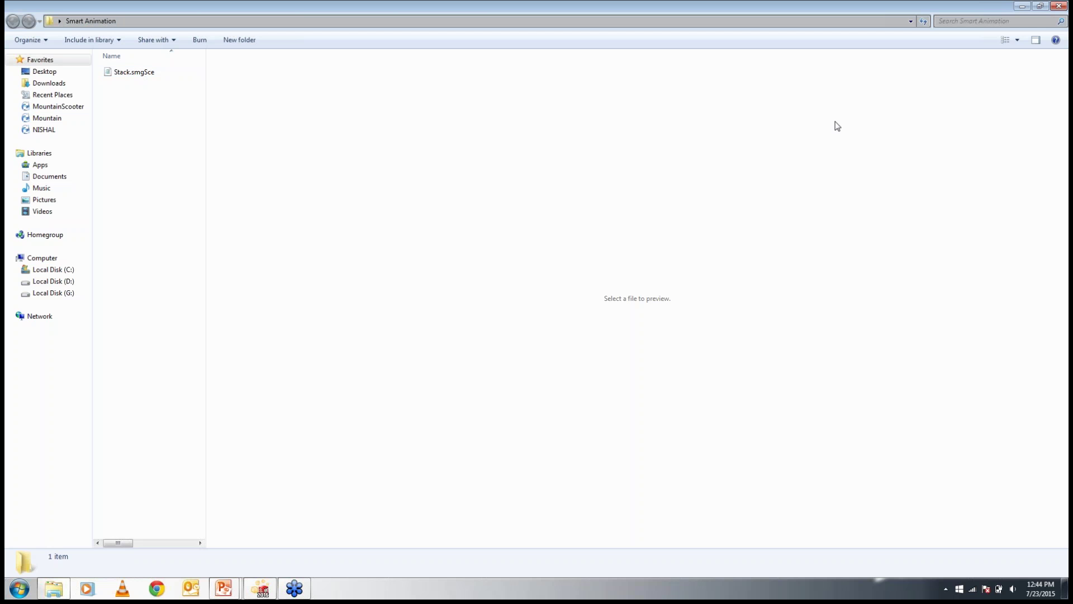
{"action": "left_click", "coordinate": [1035, 40]}
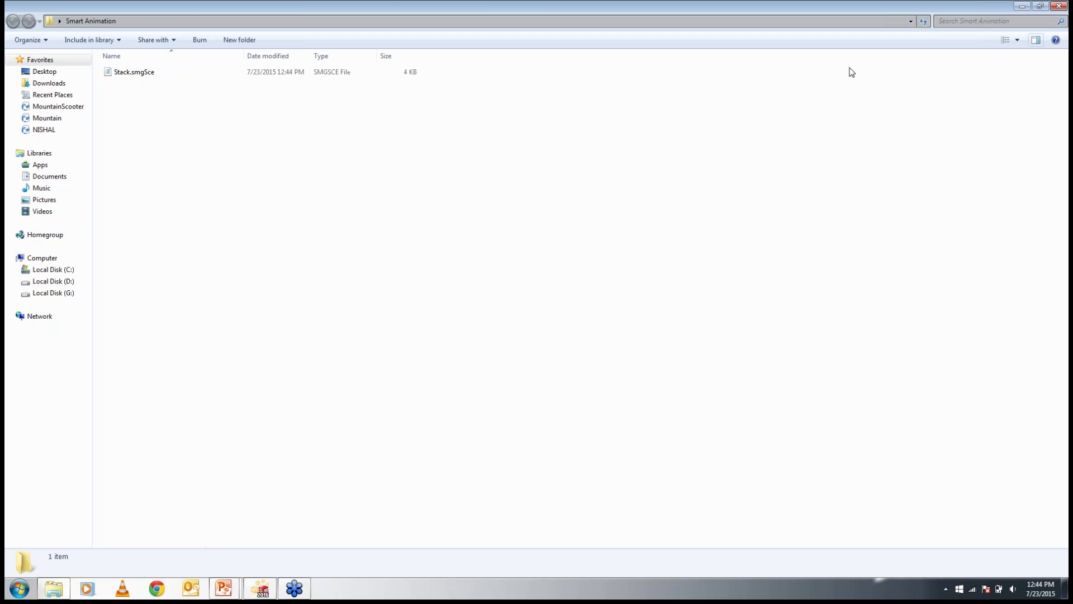
{"action": "right_click", "coordinate": [144, 76]}
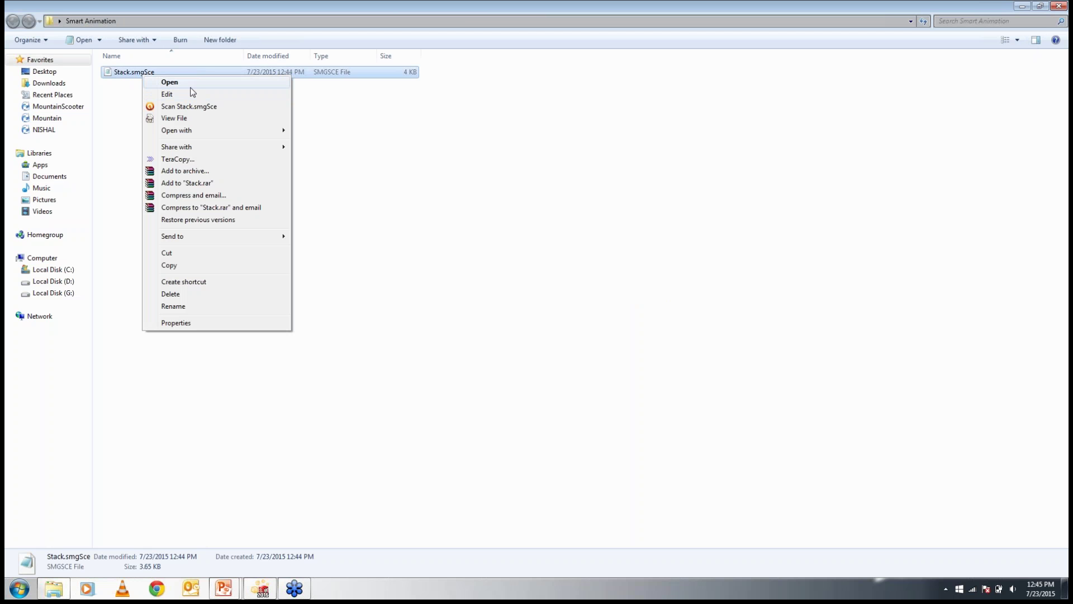
Edit Stack.smgSce in Notepad, replacing all Stack-2 with Stack-1, then return to Composer.
{"action": "left_click", "coordinate": [192, 94]}
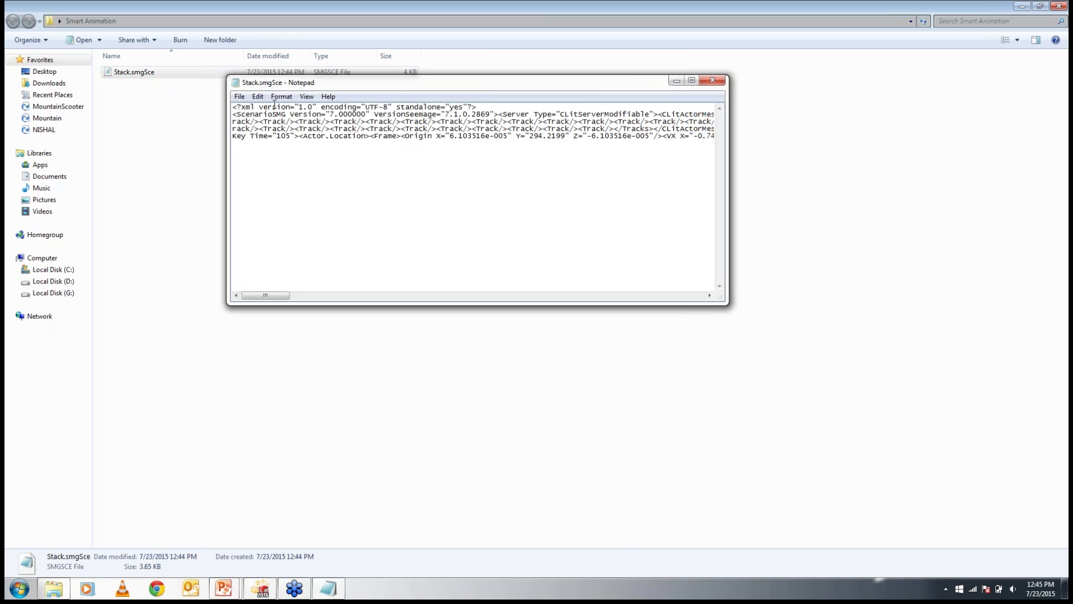
{"action": "left_click", "coordinate": [258, 96]}
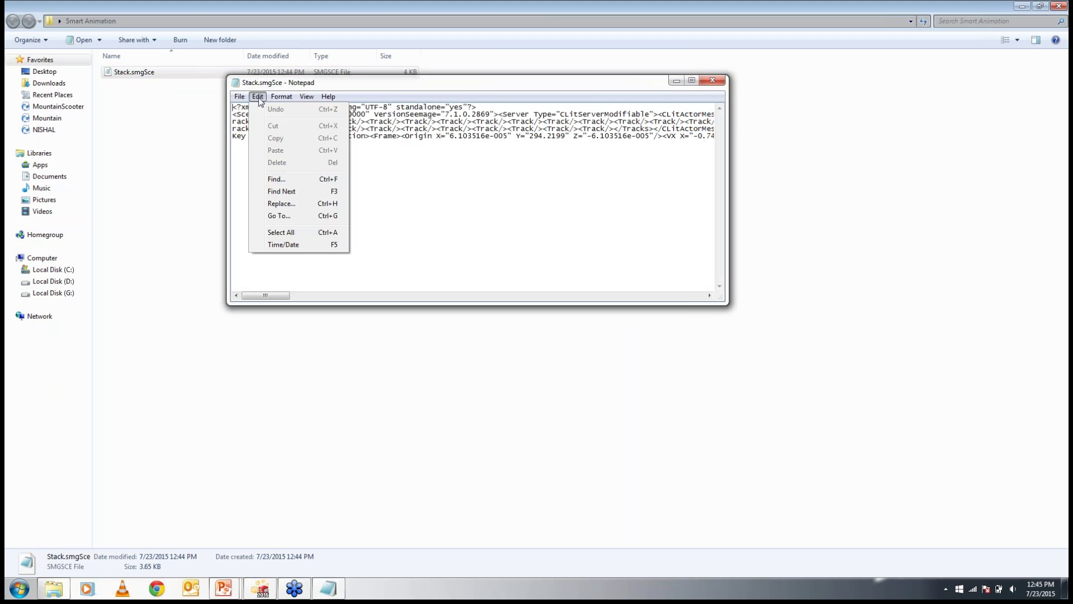
{"action": "left_click", "coordinate": [291, 204]}
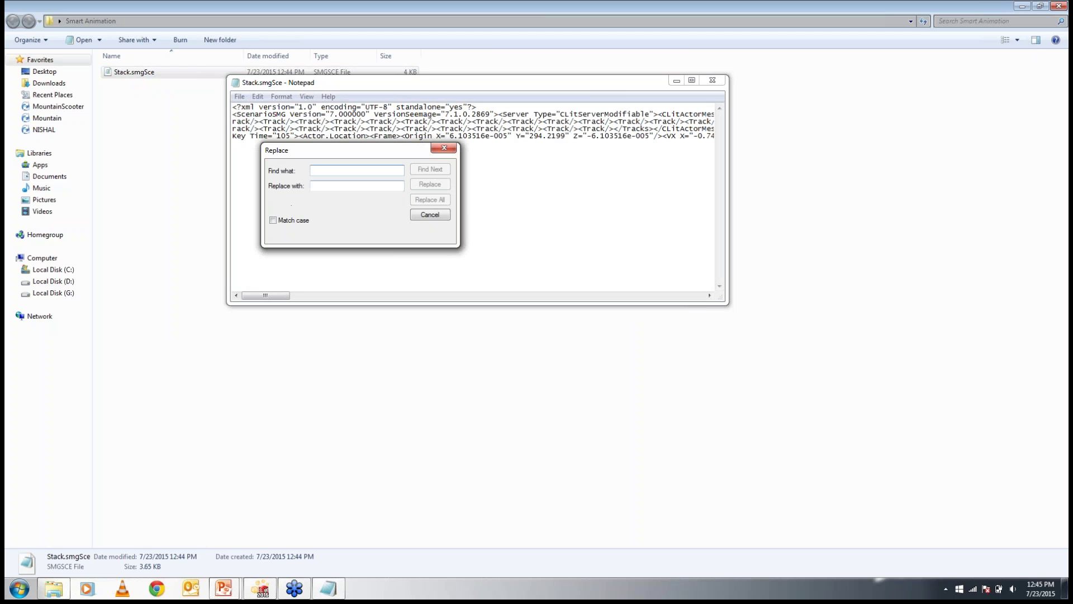
{"action": "type", "text": "Stack-2"}
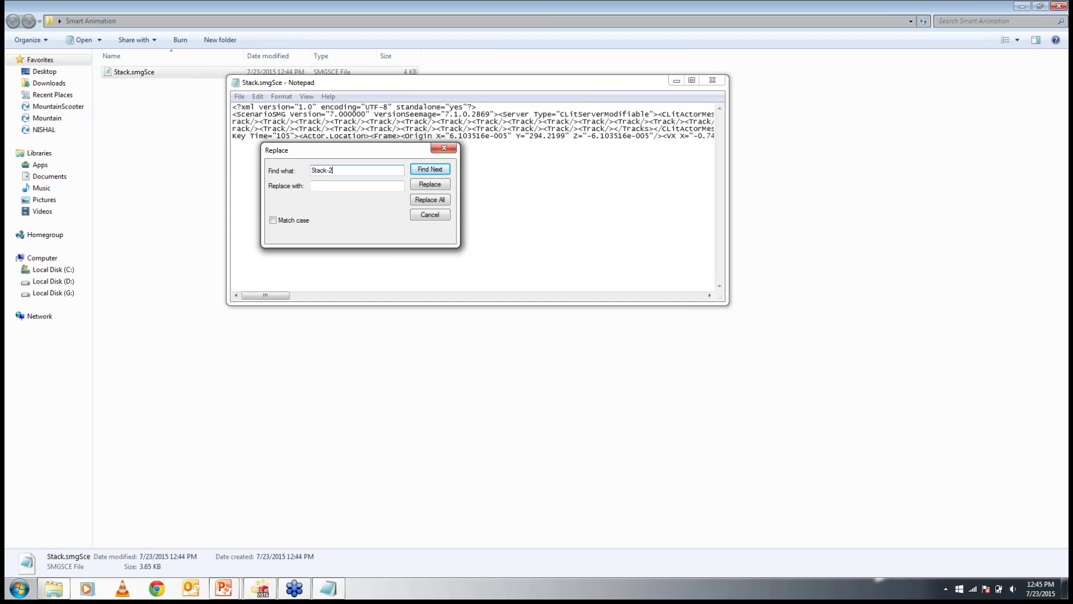
{"action": "left_click", "coordinate": [335, 185]}
{"action": "left_click", "coordinate": [428, 200]}
{"action": "left_click", "coordinate": [444, 149]}
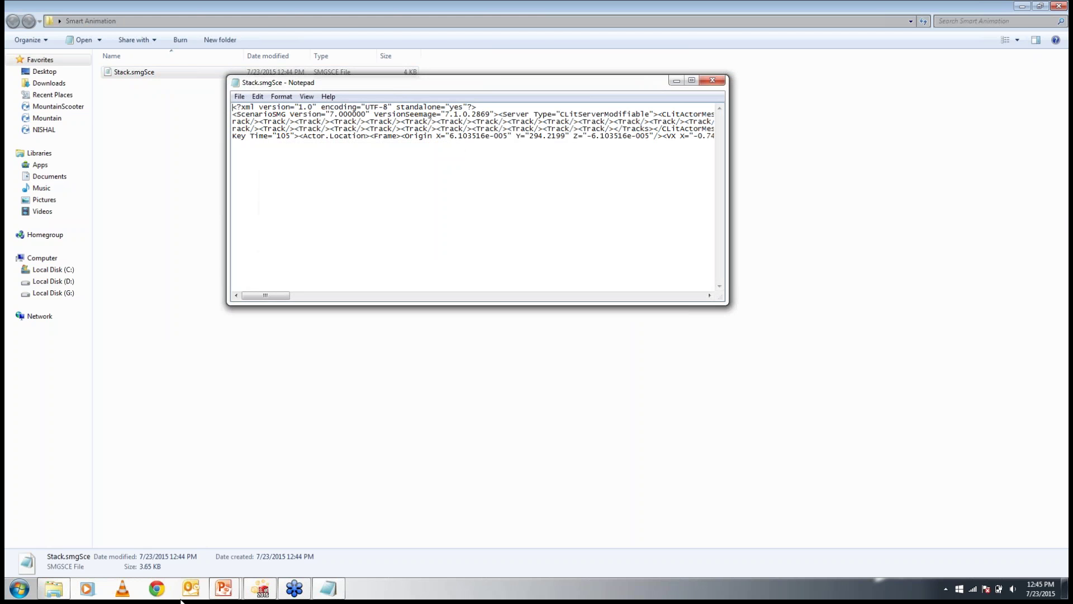
{"action": "left_click", "coordinate": [262, 593]}
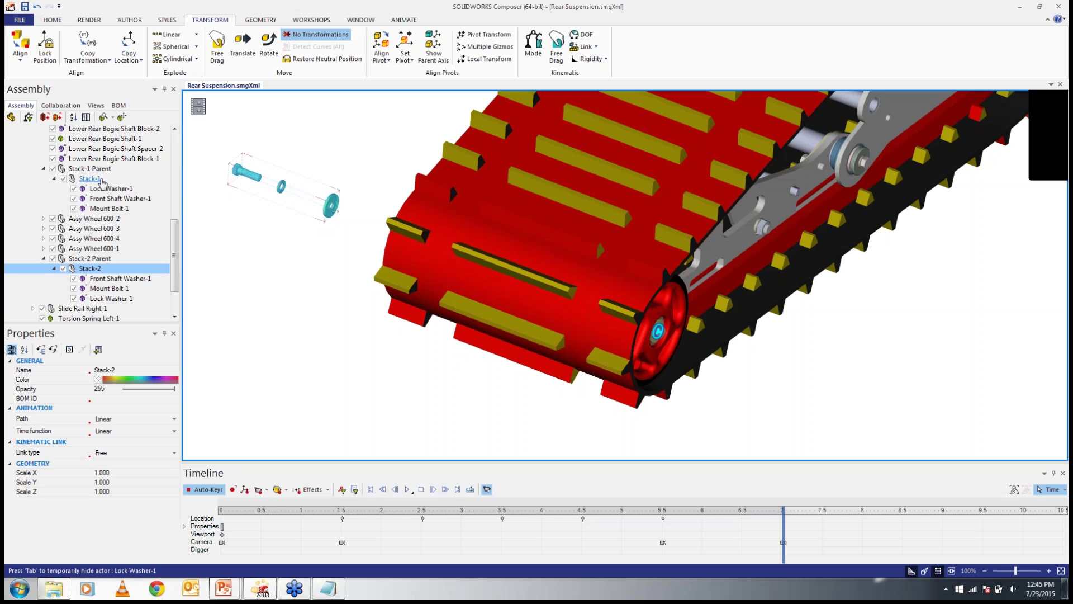
Save the edited Stack scenario file in Notepad and close Notepad.
{"action": "left_click", "coordinate": [328, 588]}
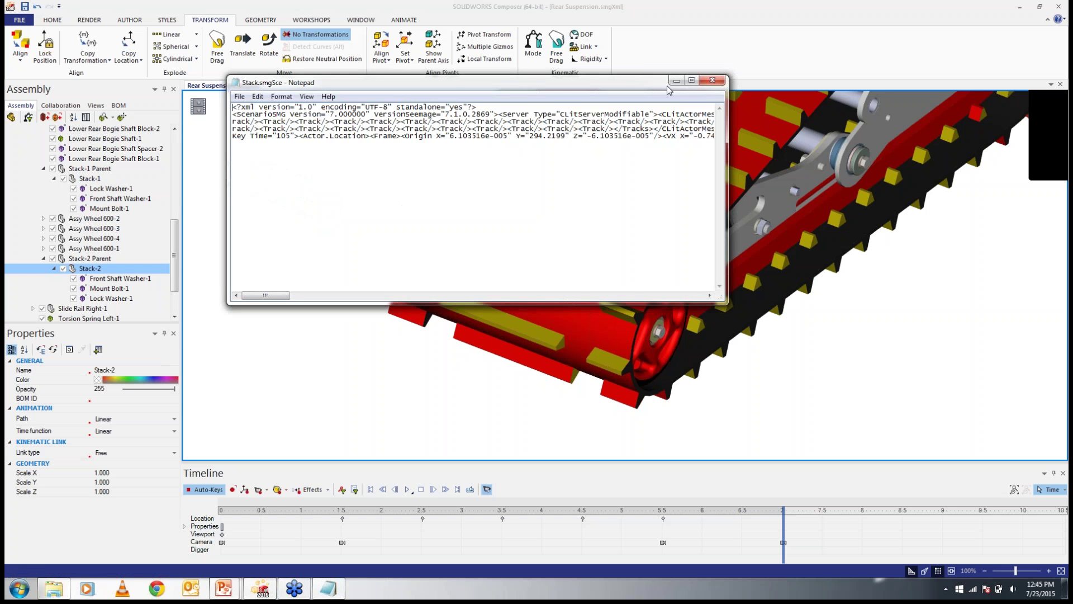
{"action": "left_click", "coordinate": [239, 96]}
{"action": "left_click", "coordinate": [256, 134]}
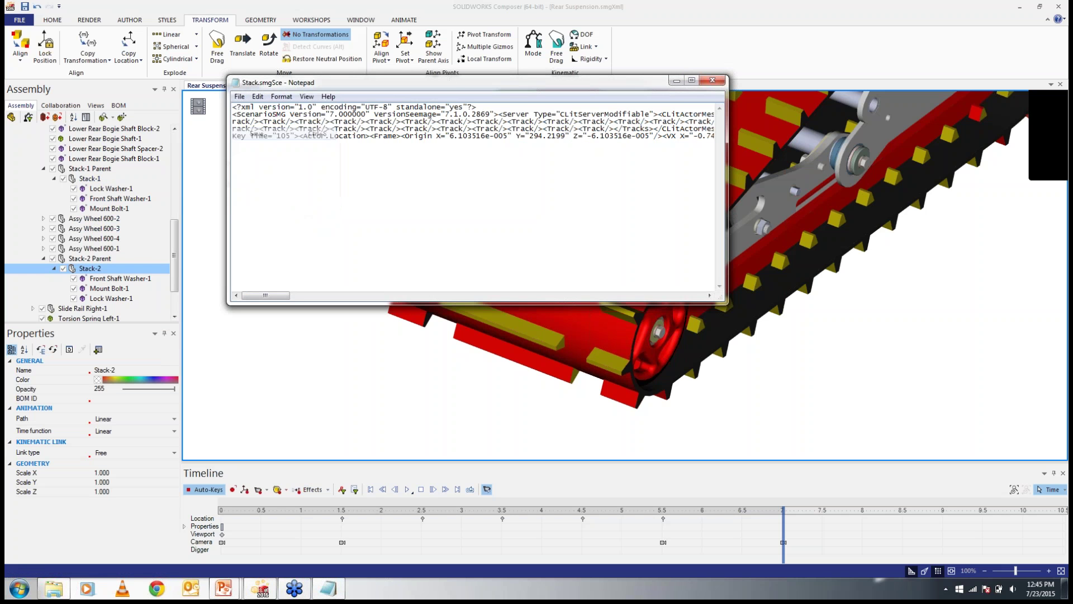
{"action": "left_click", "coordinate": [713, 80]}
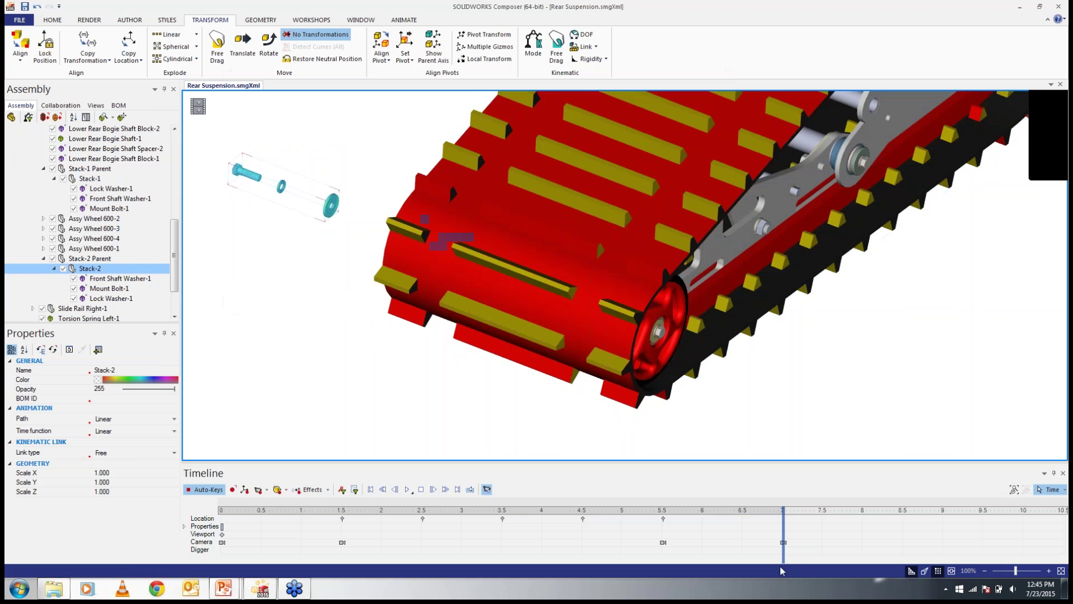
Apply the Stack.smgSce scenario to the Stack-1 node.
{"action": "left_click", "coordinate": [260, 364]}
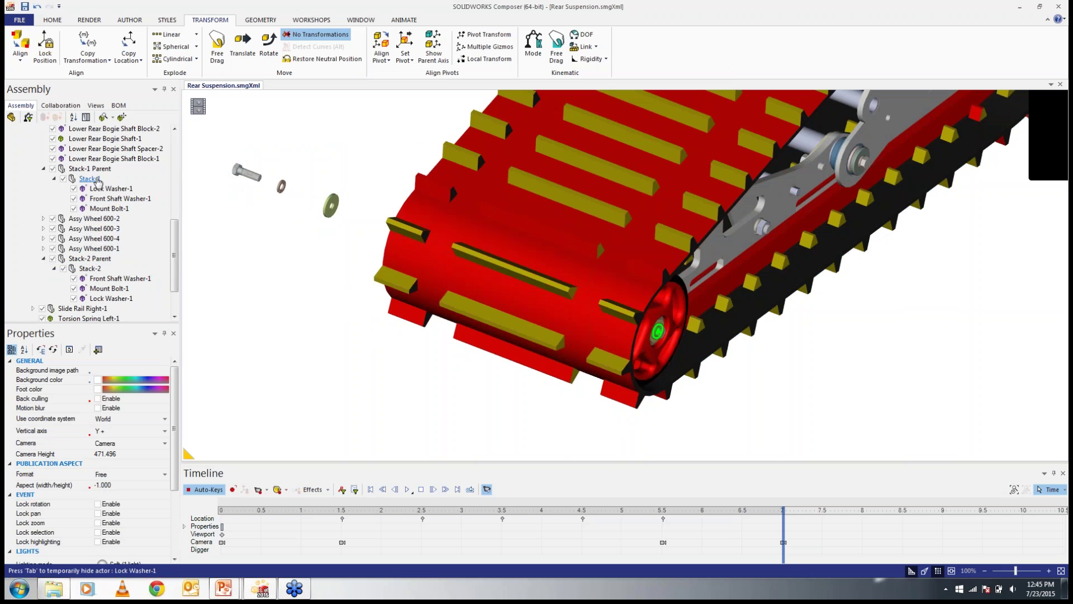
{"action": "right_click", "coordinate": [97, 181]}
{"action": "mouse_move", "coordinate": [180, 319]}
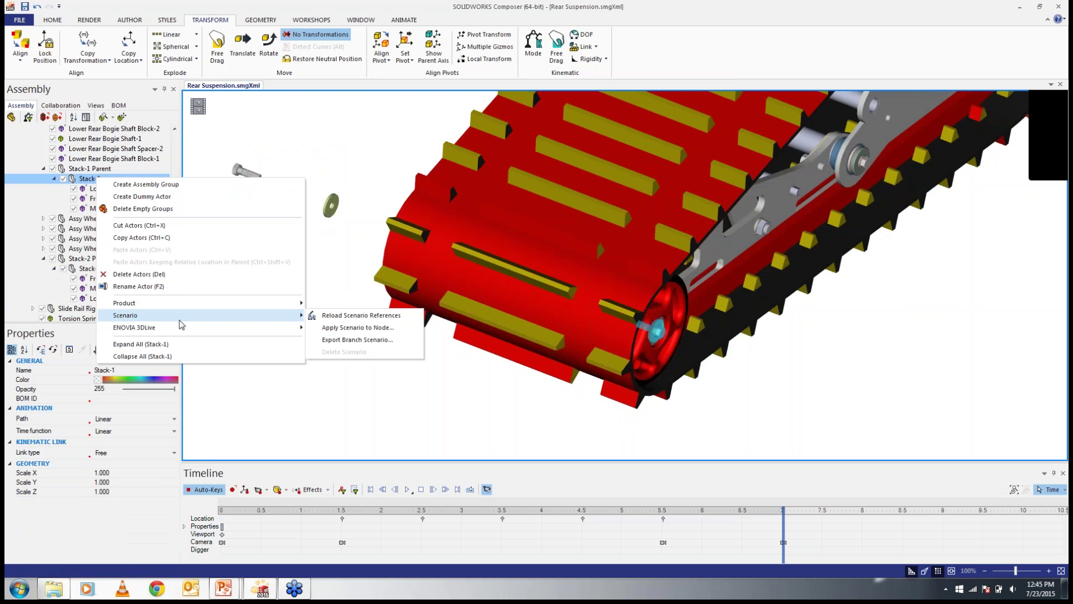
{"action": "left_click", "coordinate": [345, 328]}
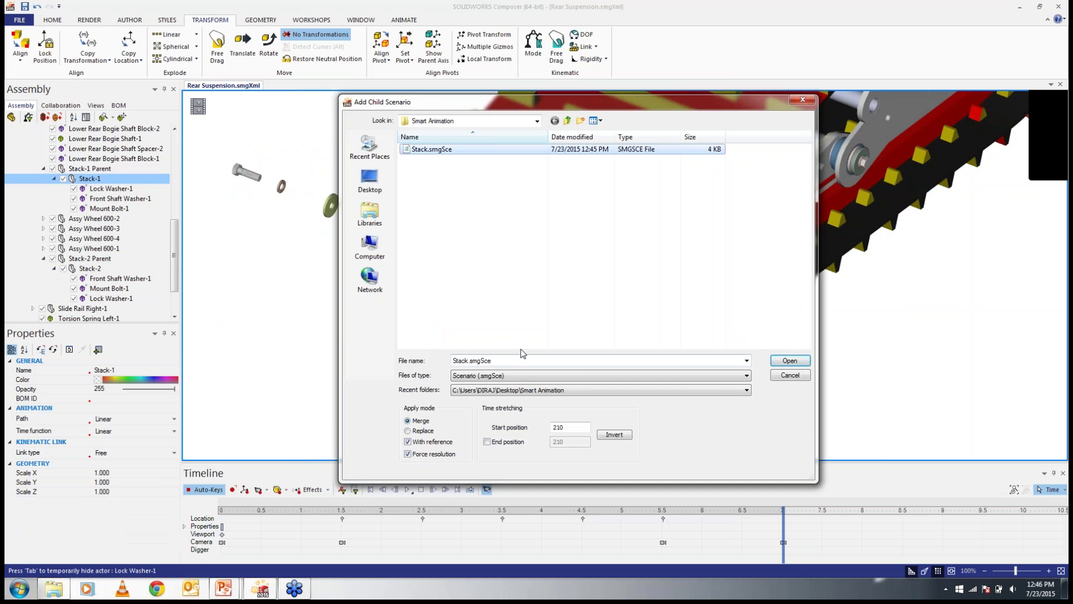
{"action": "left_click", "coordinate": [802, 363]}
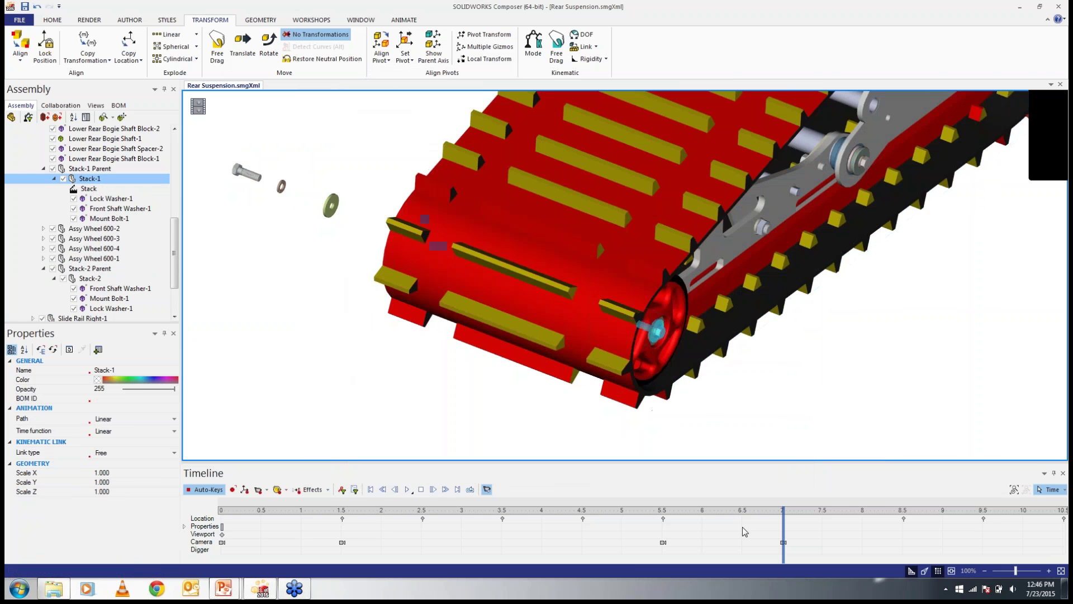
{"action": "scroll", "coordinate": [821, 535], "scroll_direction": "down", "scroll_amount": 4}
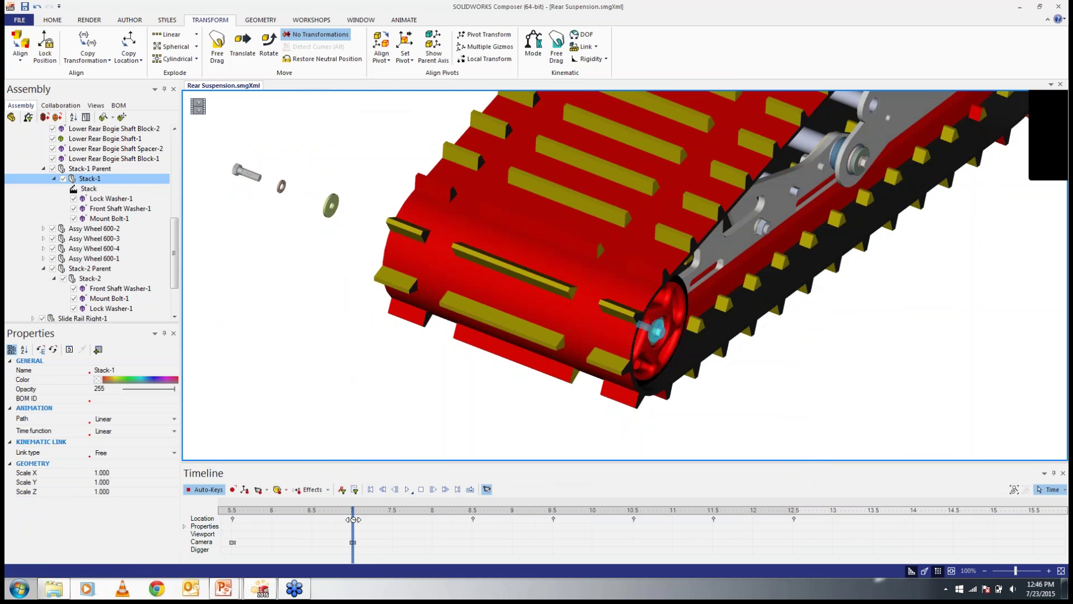
Play the animation, replay it from the start, then show the slideshow's closing Thank you slide.
{"action": "left_click", "coordinate": [407, 490]}
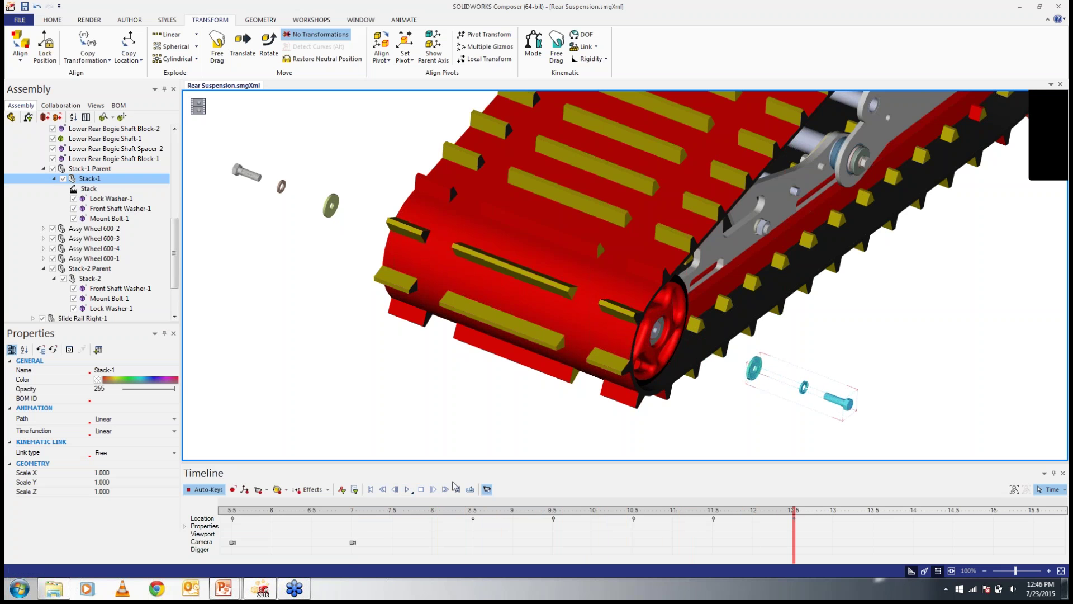
{"action": "left_click", "coordinate": [494, 434]}
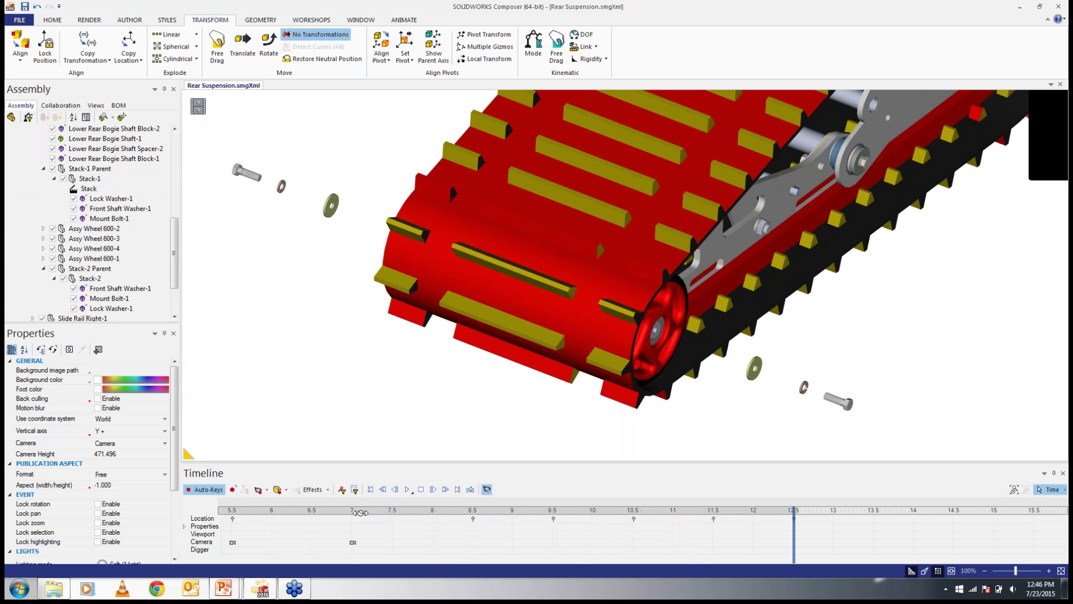
{"action": "left_click", "coordinate": [409, 491]}
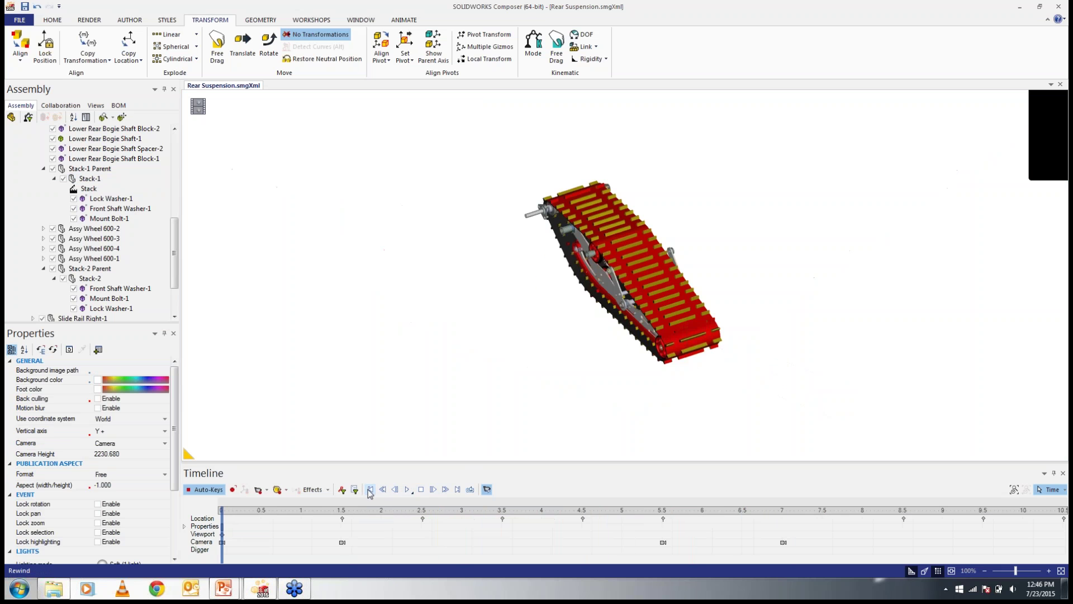
{"action": "left_click", "coordinate": [409, 490]}
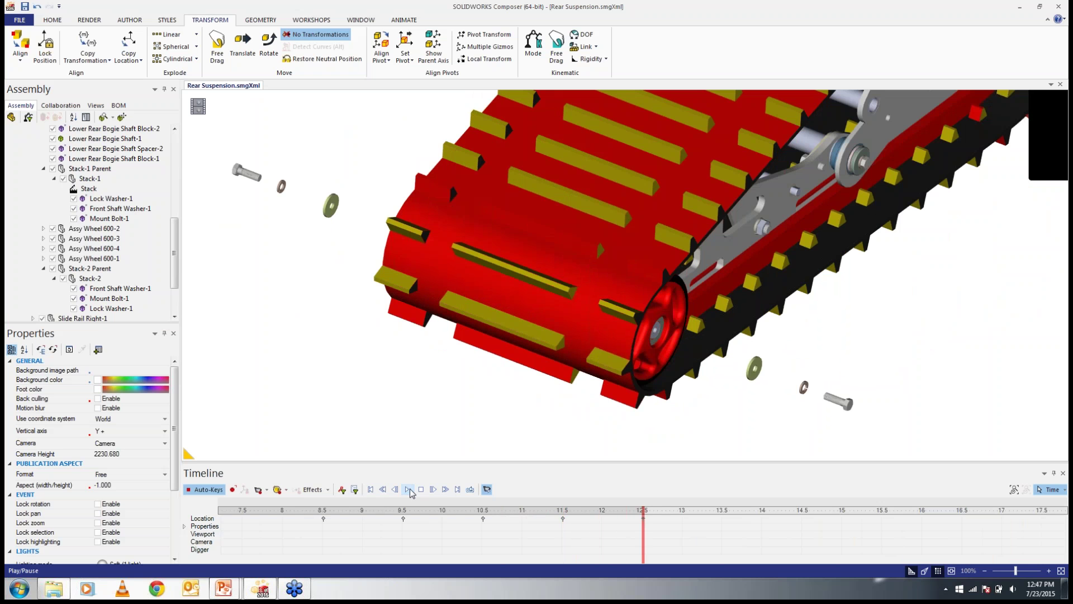
{"action": "key", "text": "super+Tab"}
{"action": "key", "text": "super+Tab"}
{"action": "key", "text": "End"}
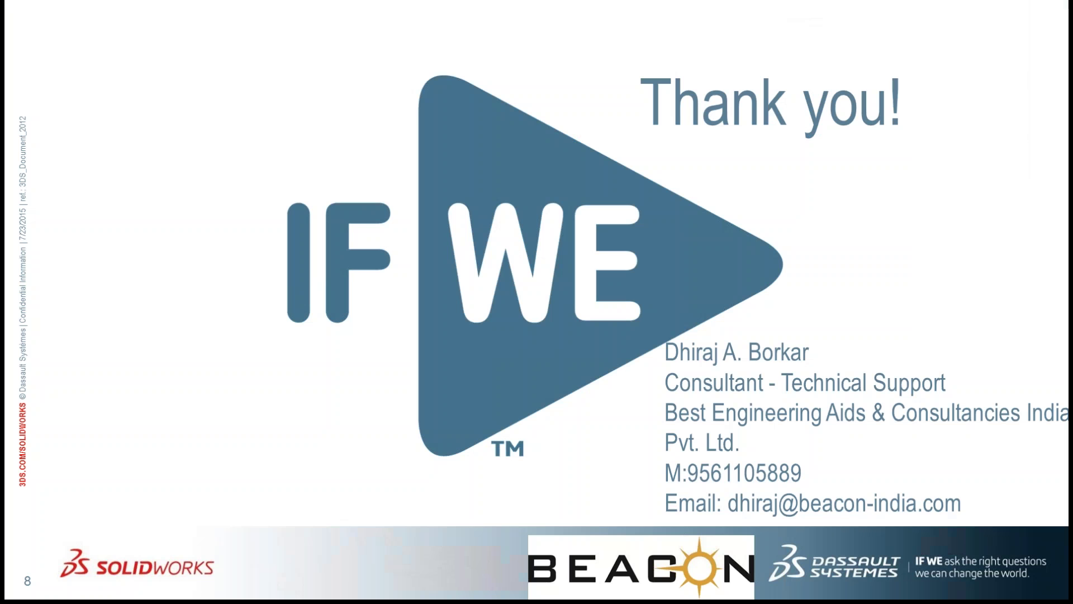